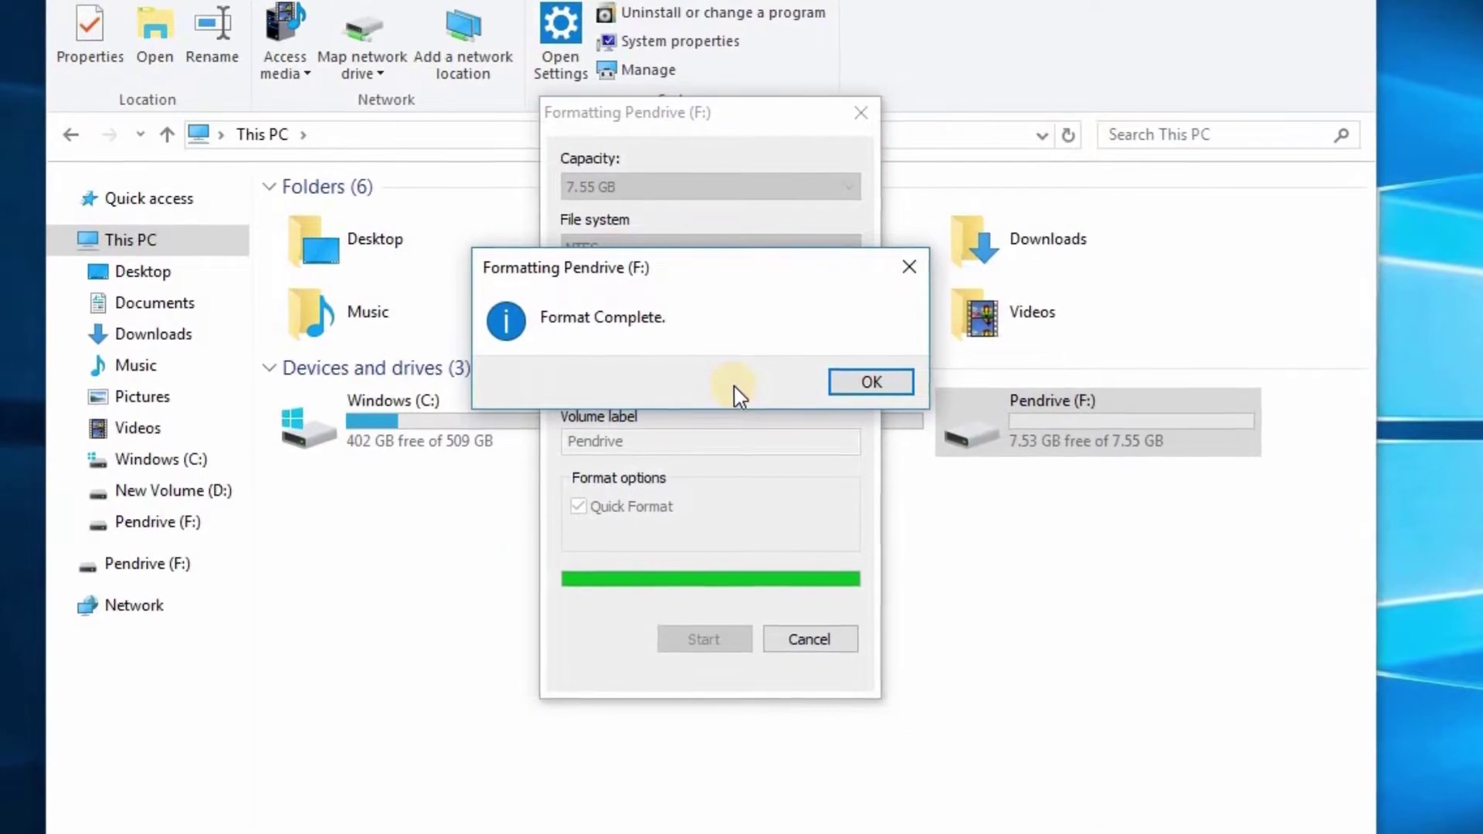
Dismiss the finished format dialogs, open Pendrive (F:) to check its contents, and close the window
{"action": "left_click", "coordinate": [875, 387]}
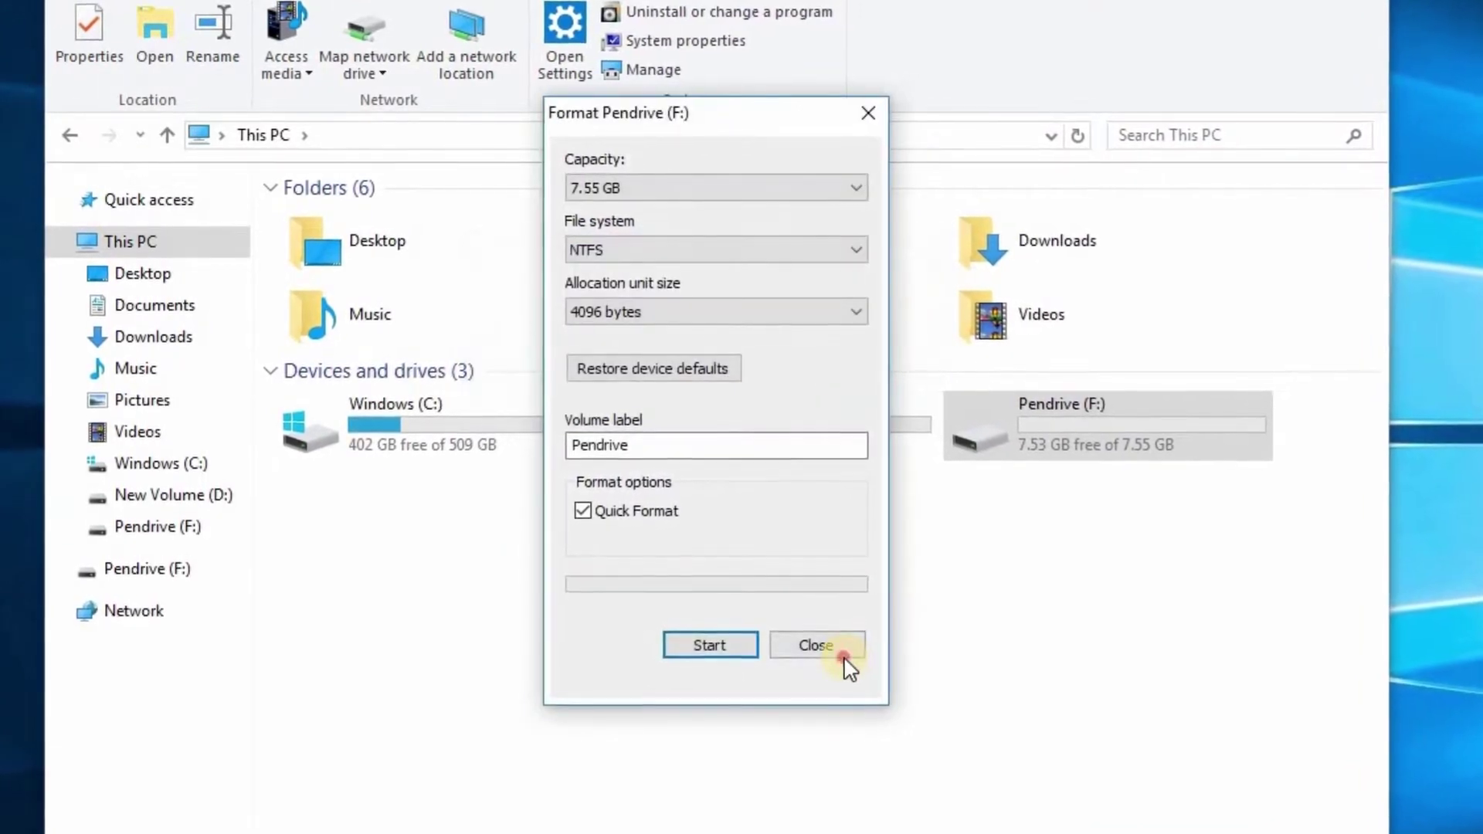
{"action": "left_click", "coordinate": [814, 644]}
{"action": "double_click", "coordinate": [1036, 436]}
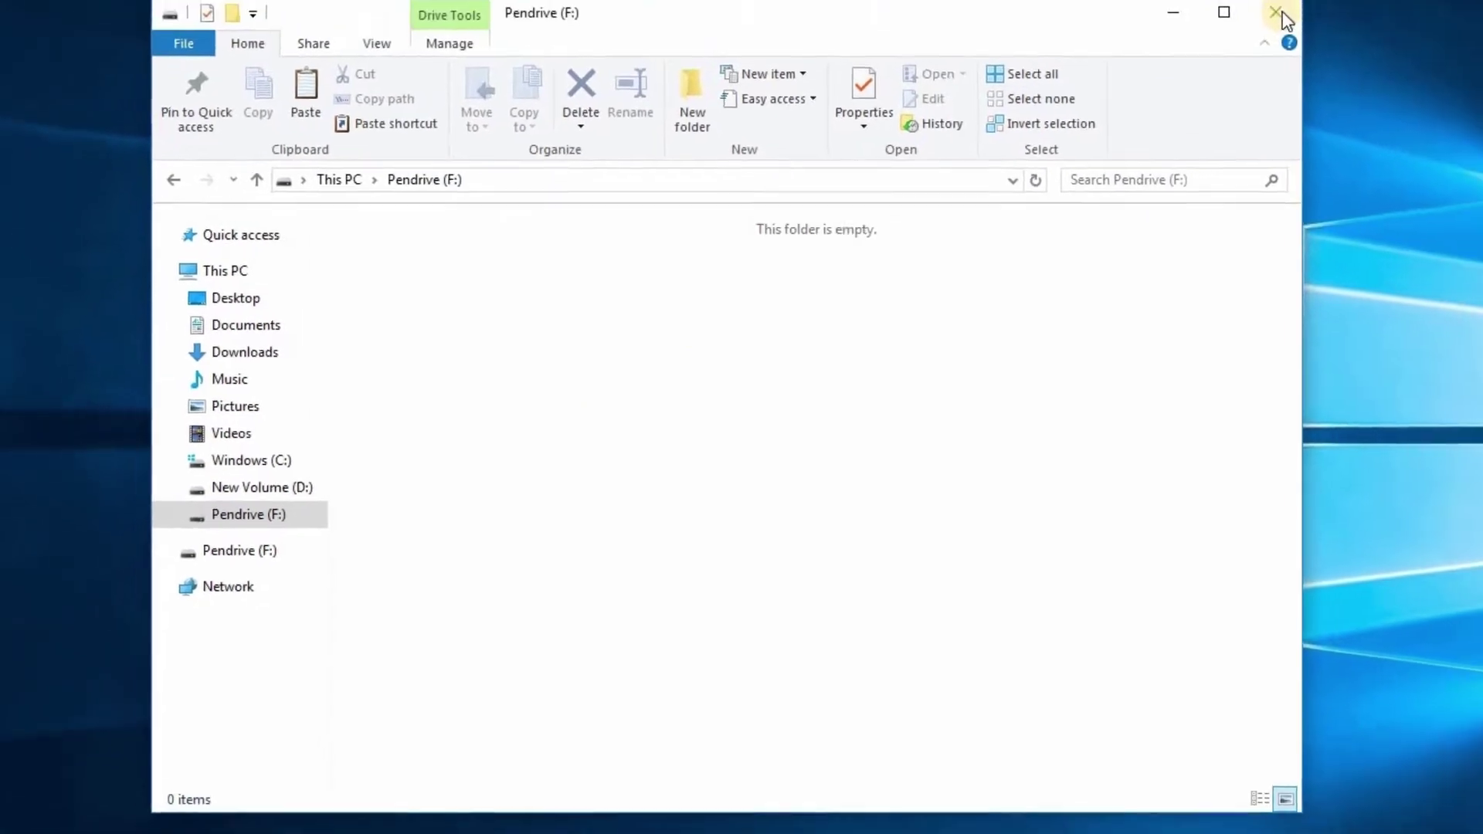
{"action": "left_click", "coordinate": [1275, 13]}
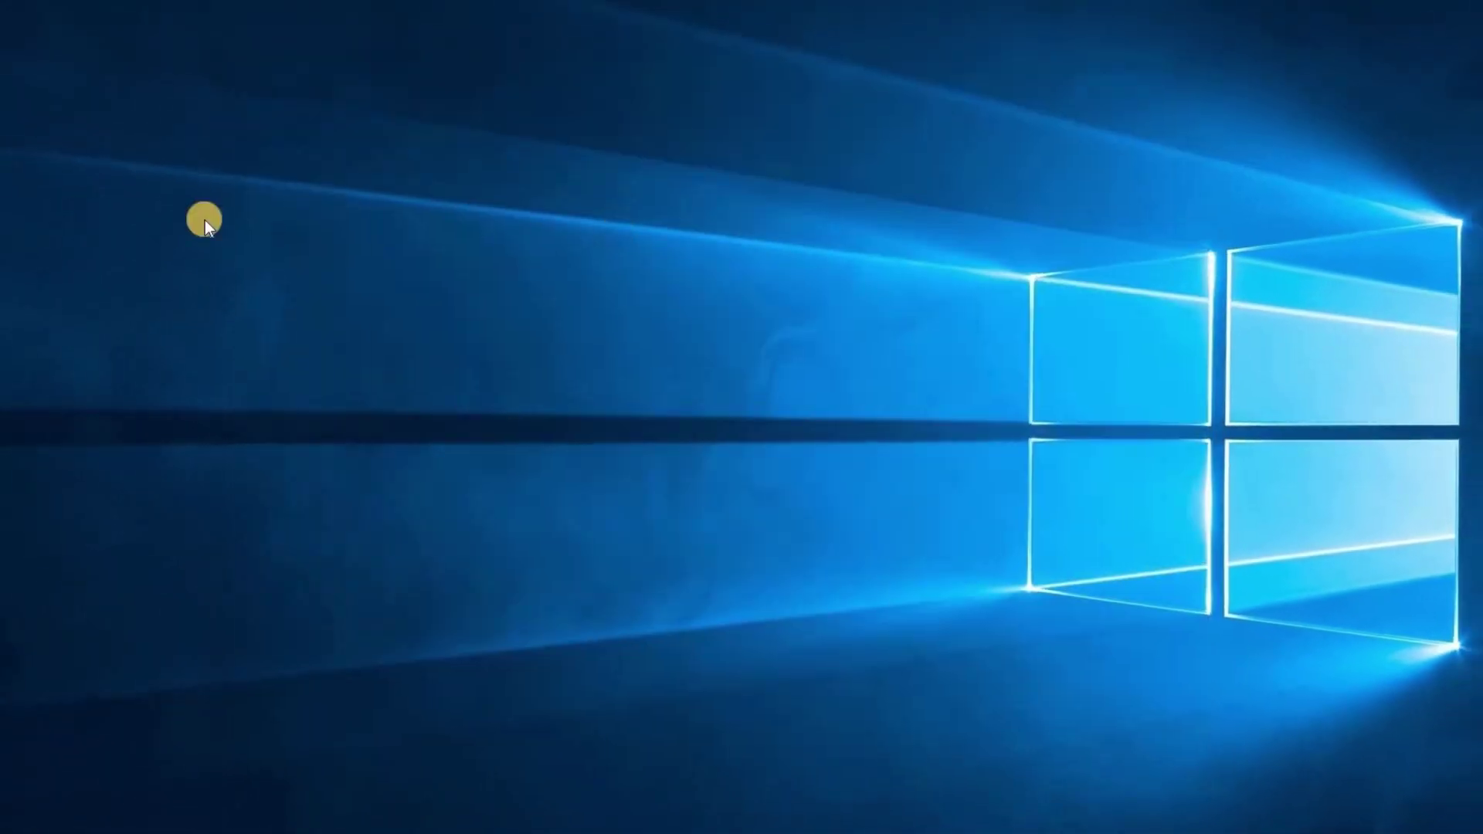
{"action": "right_click", "coordinate": [640, 272]}
{"action": "key", "text": "Escape"}
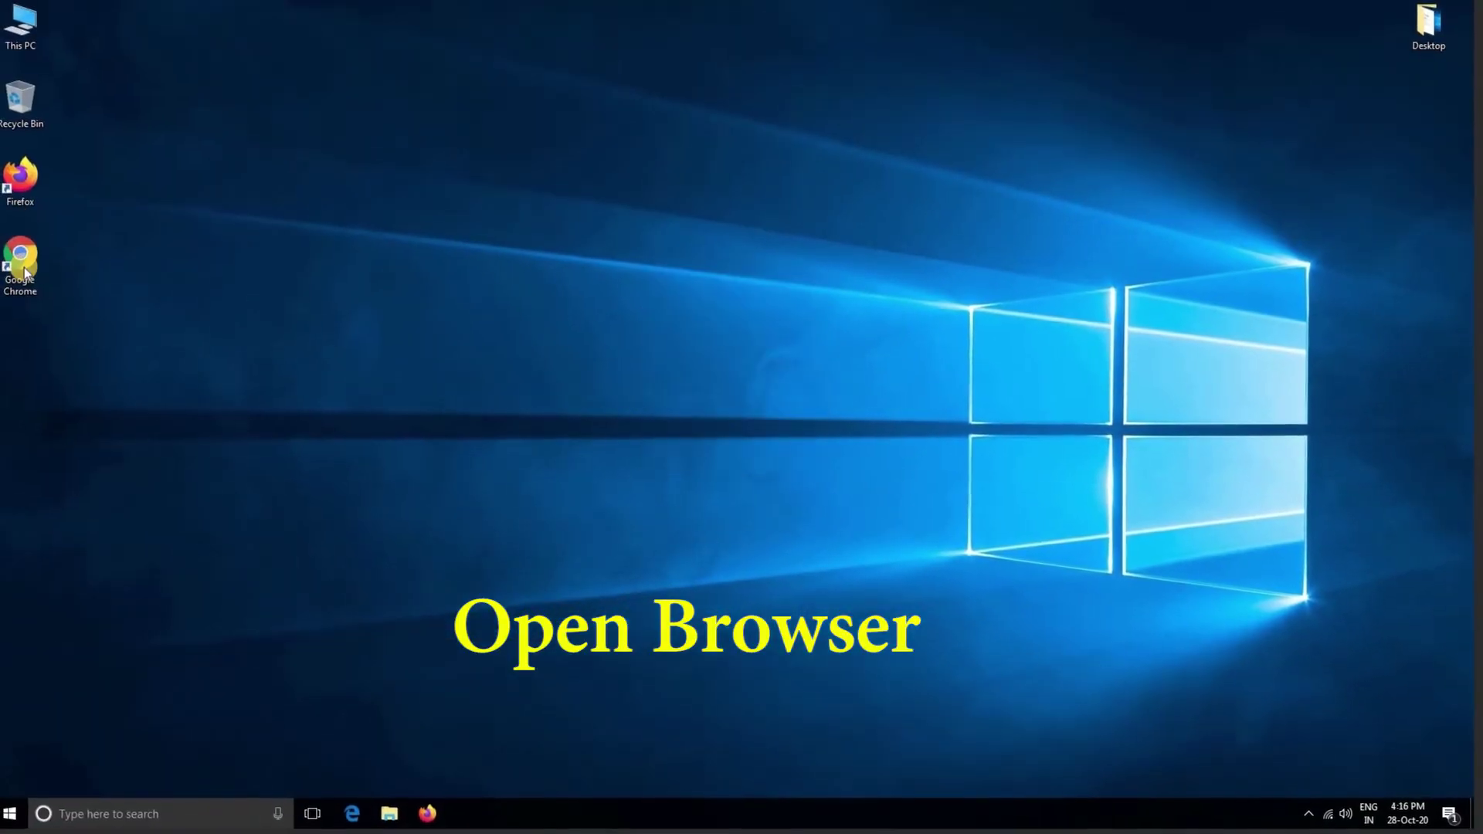
Open Google Chrome and search the web for "recuva"
{"action": "double_click", "coordinate": [25, 267]}
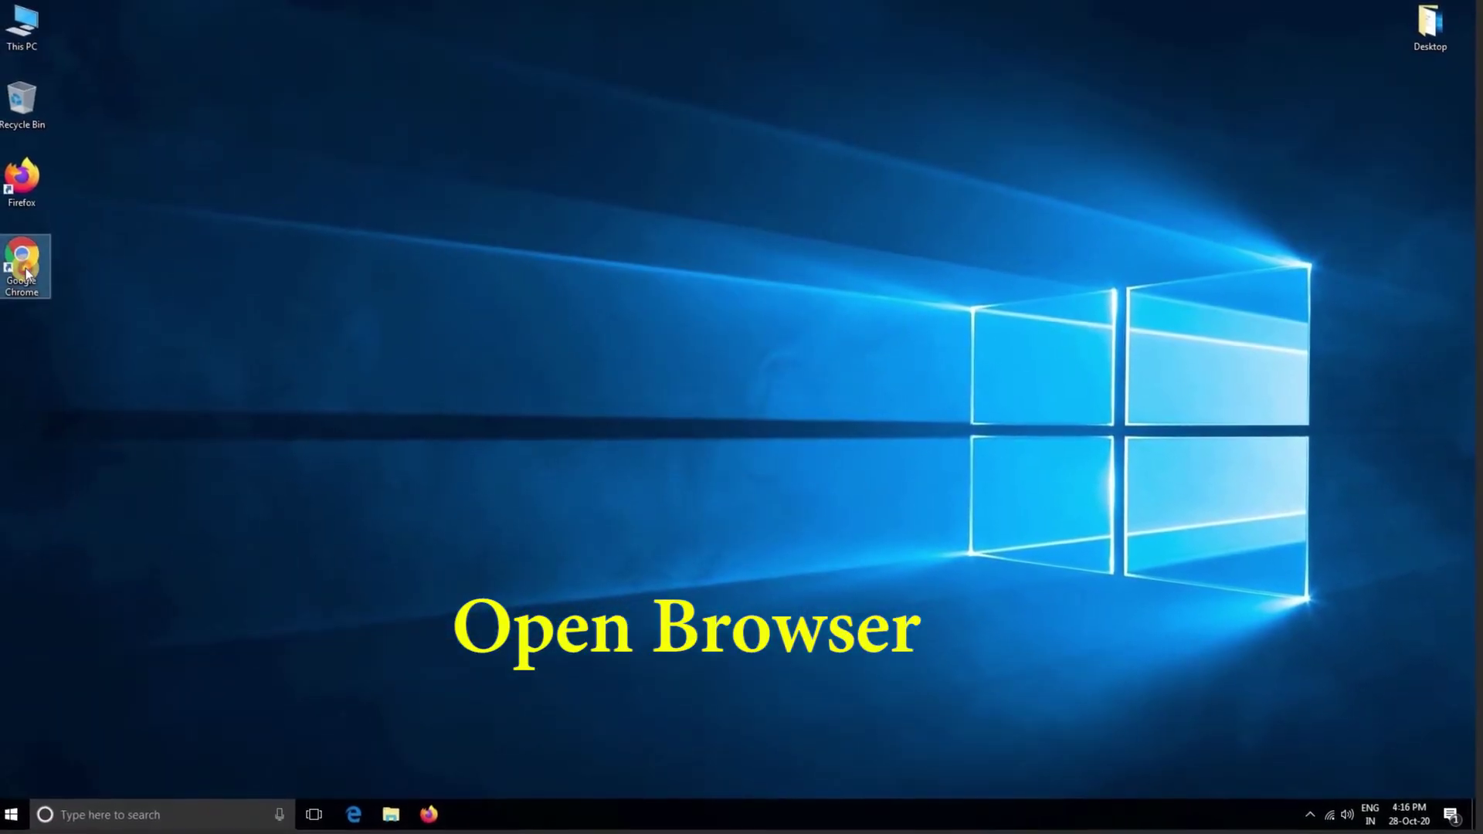
{"action": "left_click", "coordinate": [1044, 36]}
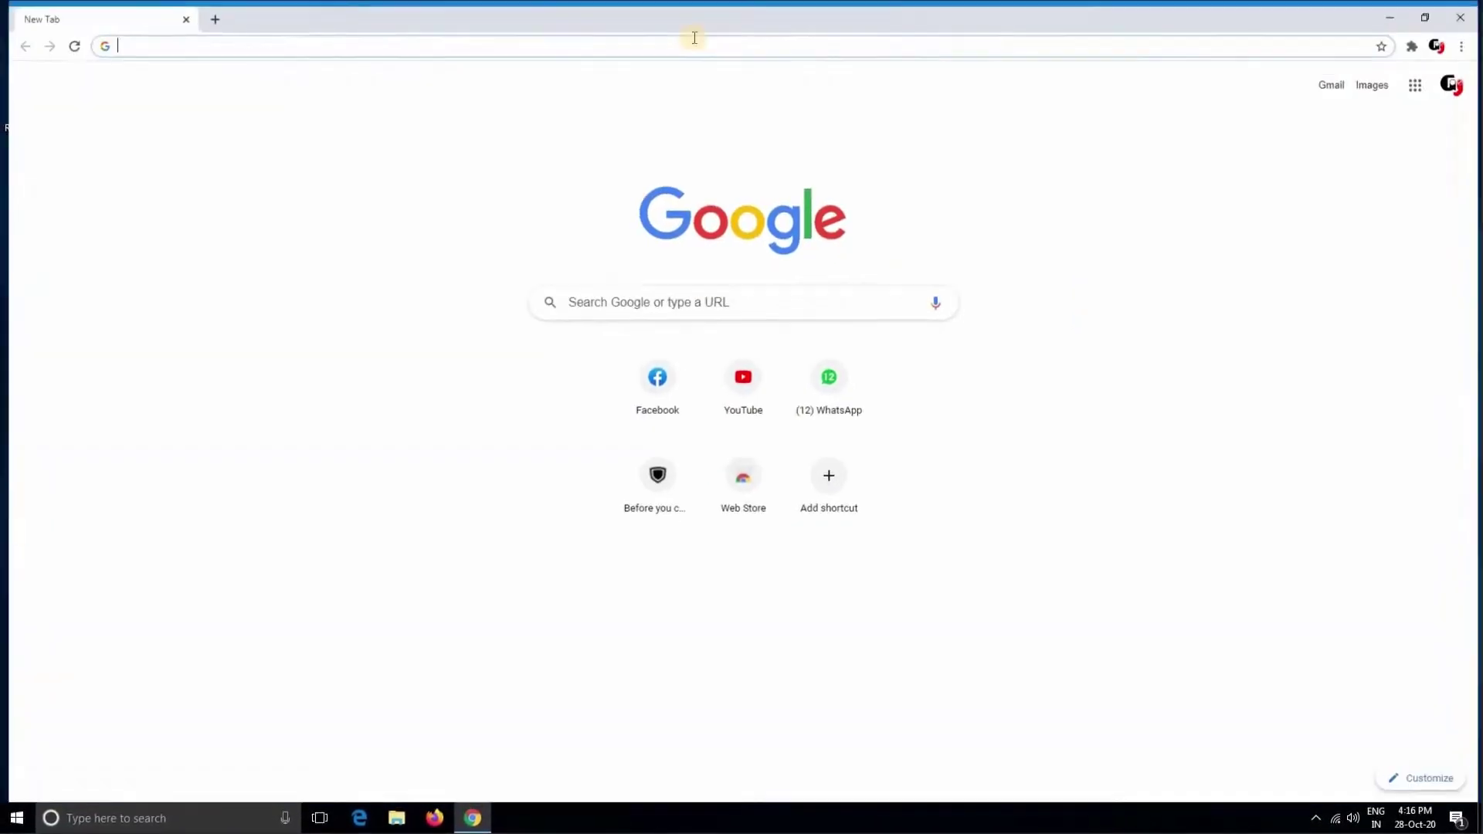
{"action": "type", "text": "re"}
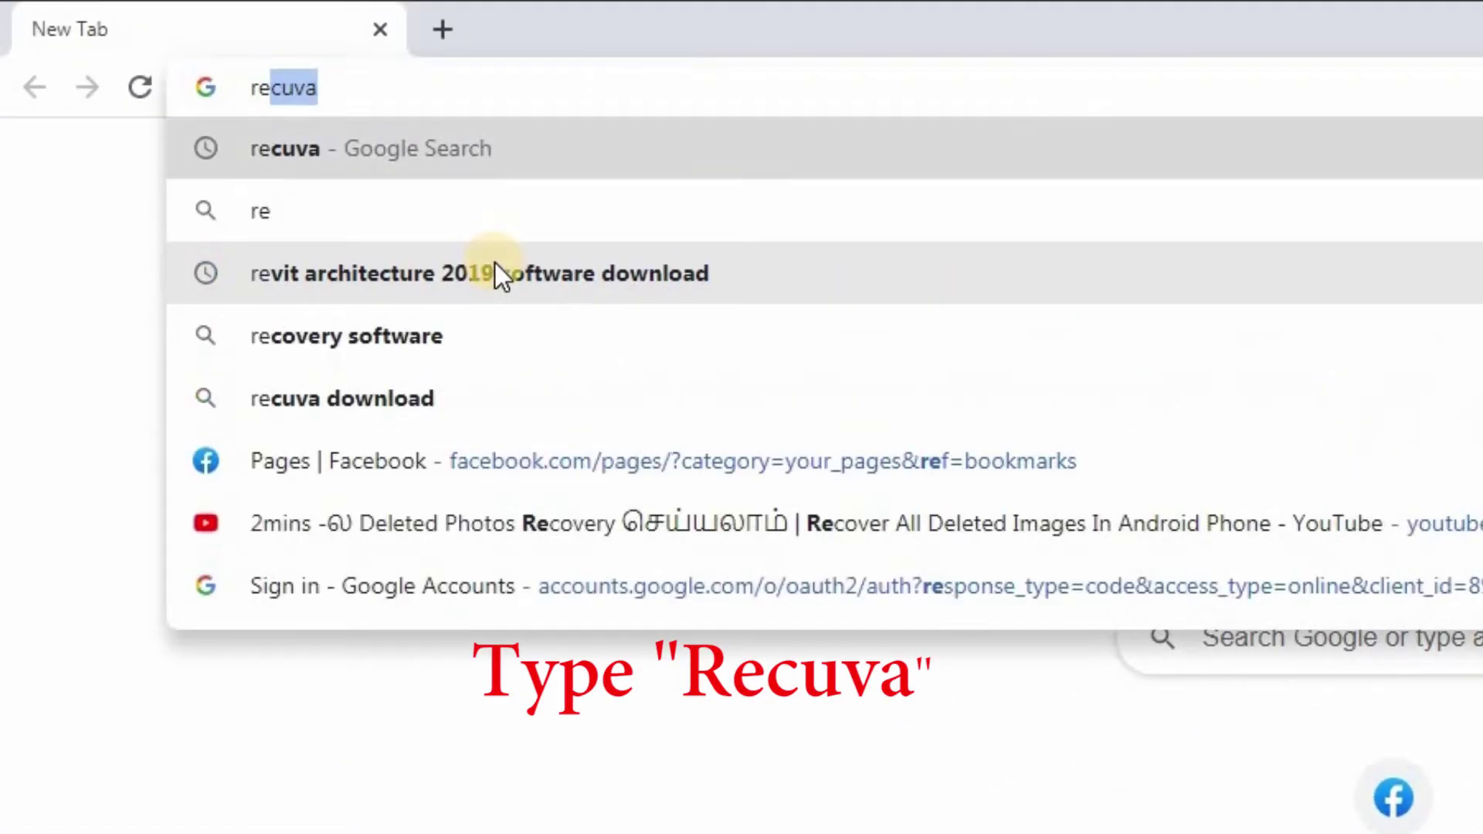
{"action": "type", "text": "cuva"}
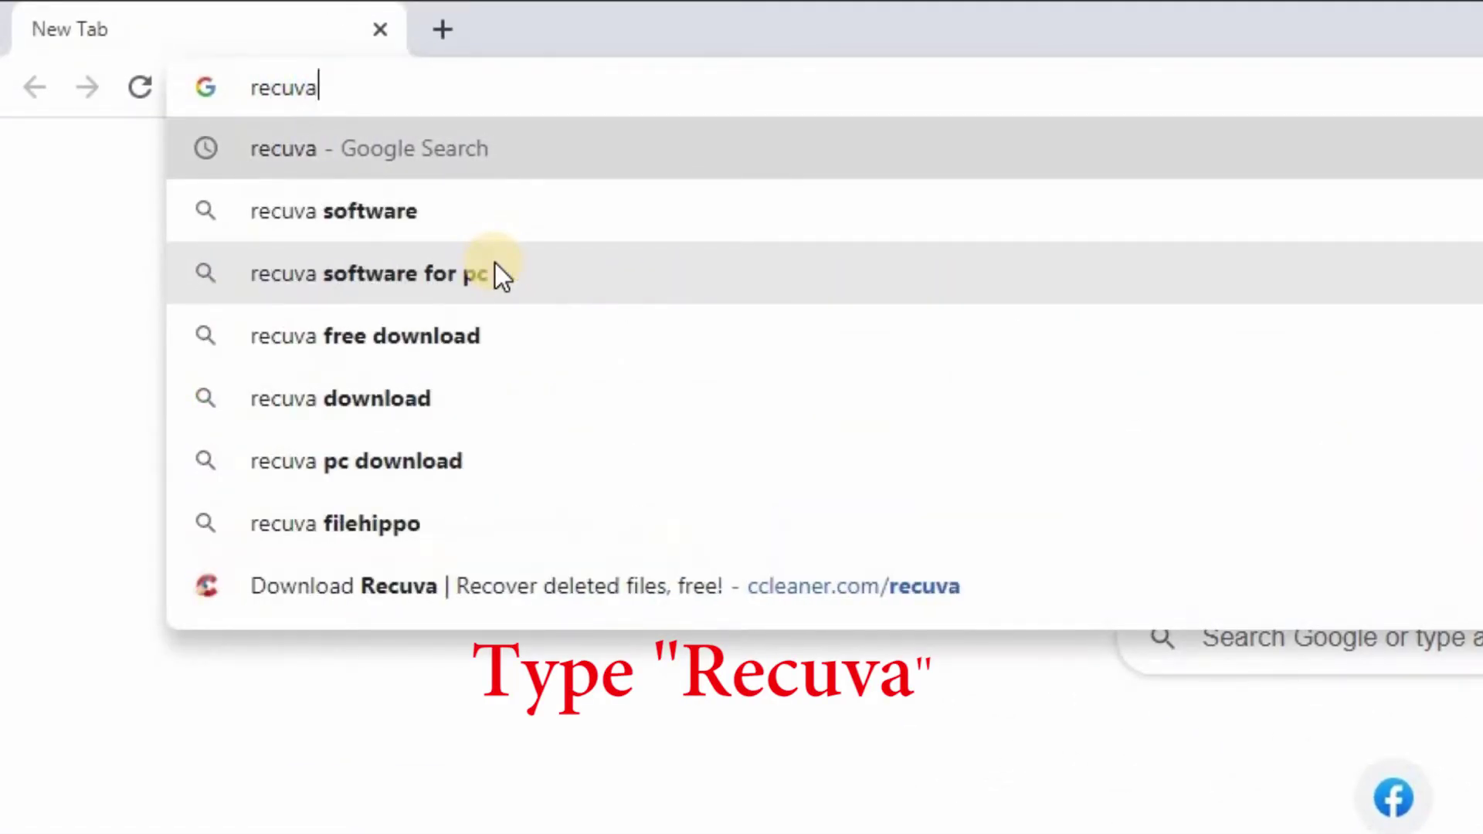
{"action": "key", "text": "Return"}
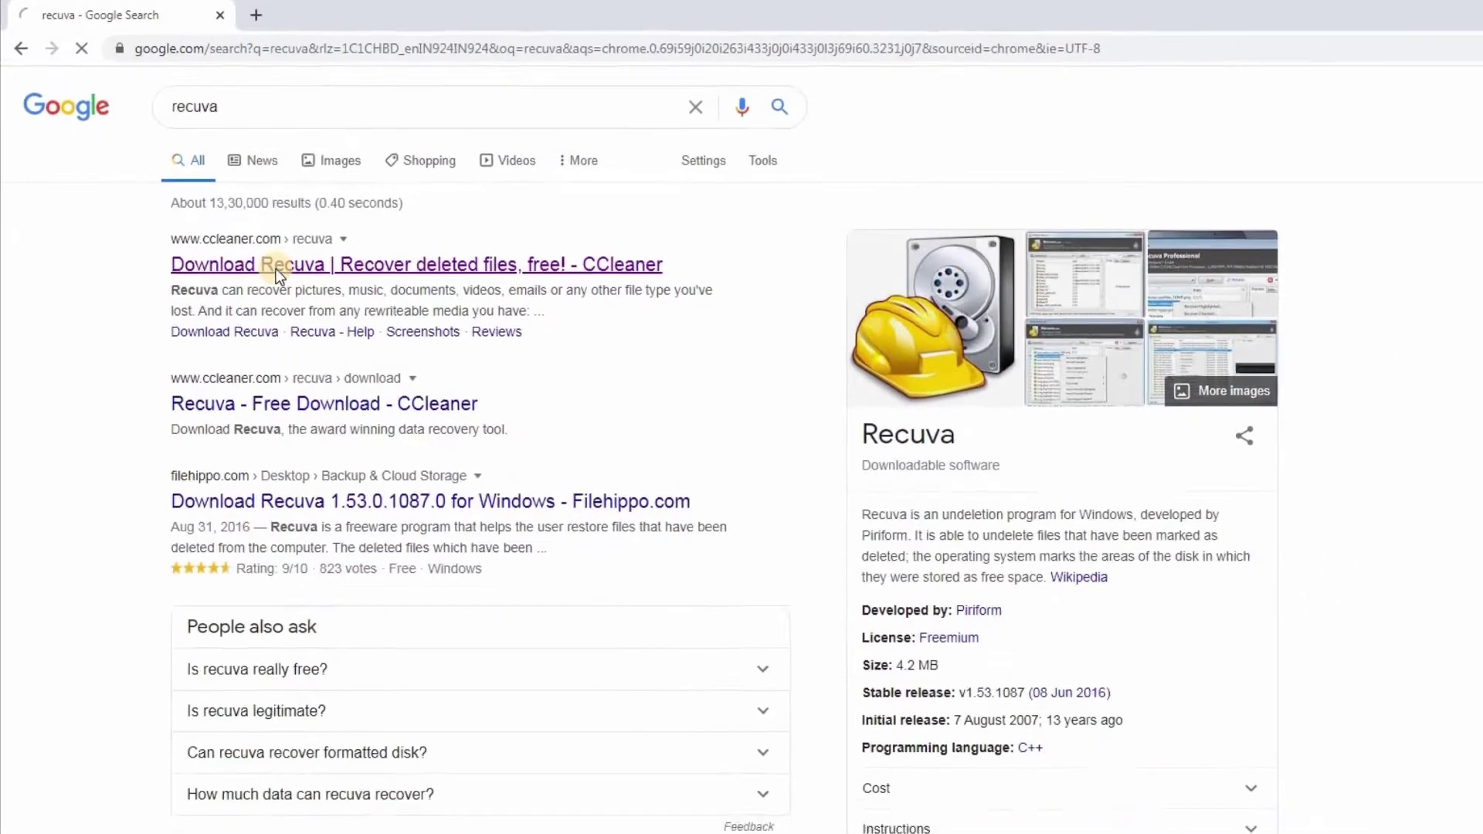
Open the CCleaner page for Recuva from the search results and look over its features and editions
{"action": "left_click", "coordinate": [486, 460]}
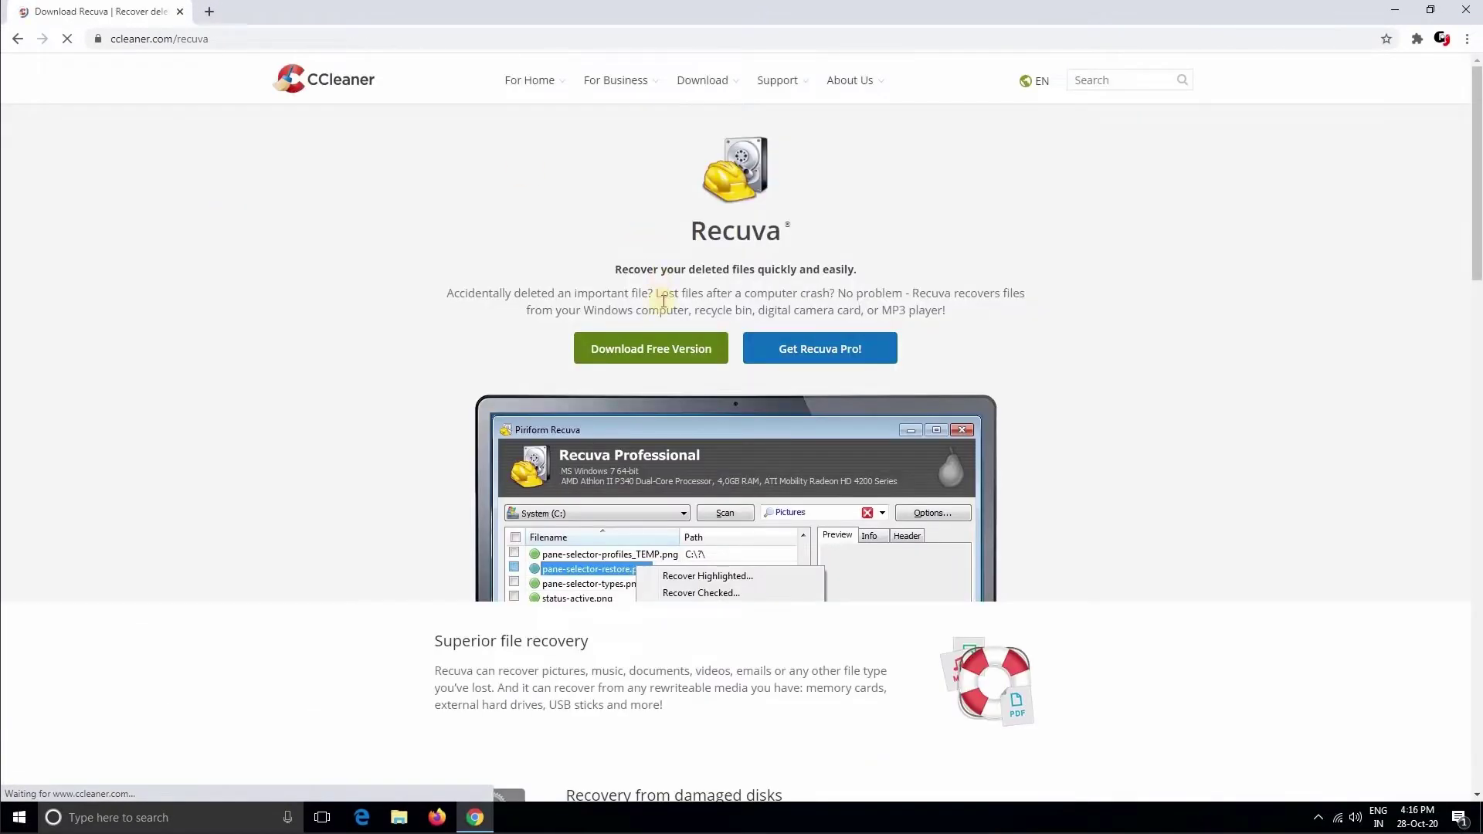
{"action": "scroll", "coordinate": [805, 464], "scroll_direction": "down", "scroll_amount": 7}
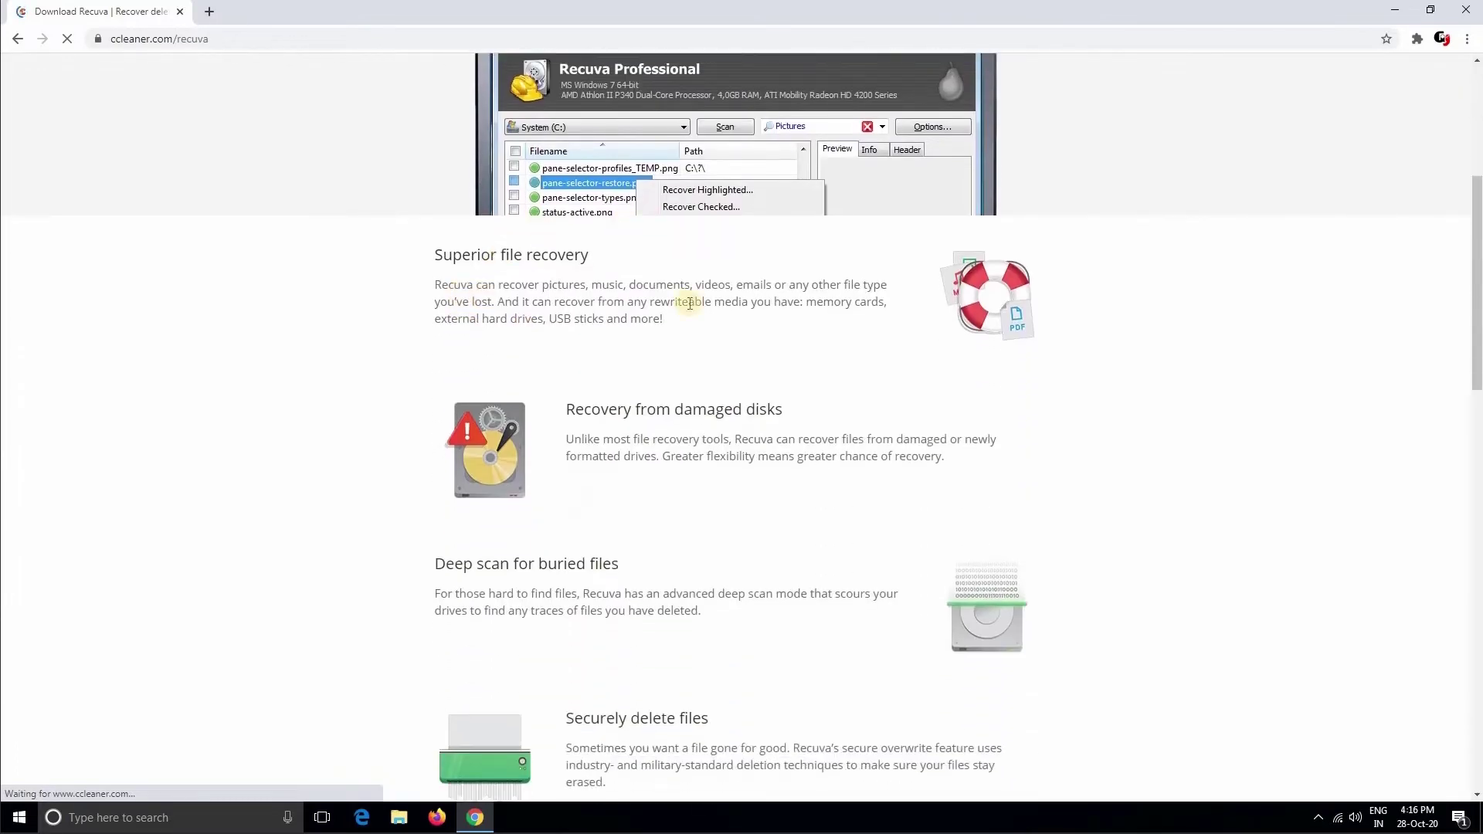
{"action": "scroll", "coordinate": [745, 479], "scroll_direction": "down", "scroll_amount": 15}
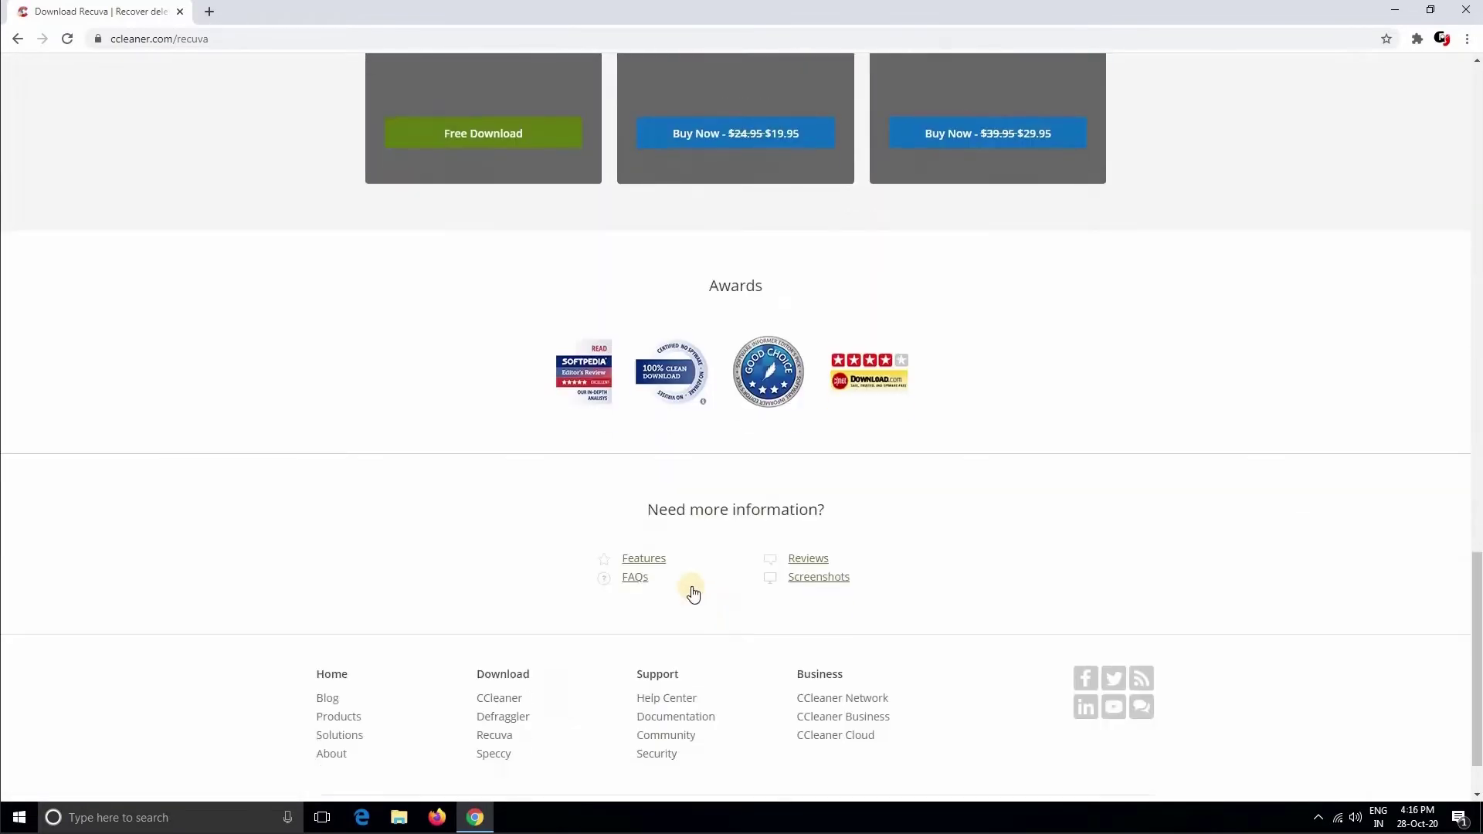
{"action": "scroll", "coordinate": [692, 593], "scroll_direction": "up", "scroll_amount": 9}
{"action": "scroll", "coordinate": [557, 475], "scroll_direction": "up", "scroll_amount": 13}
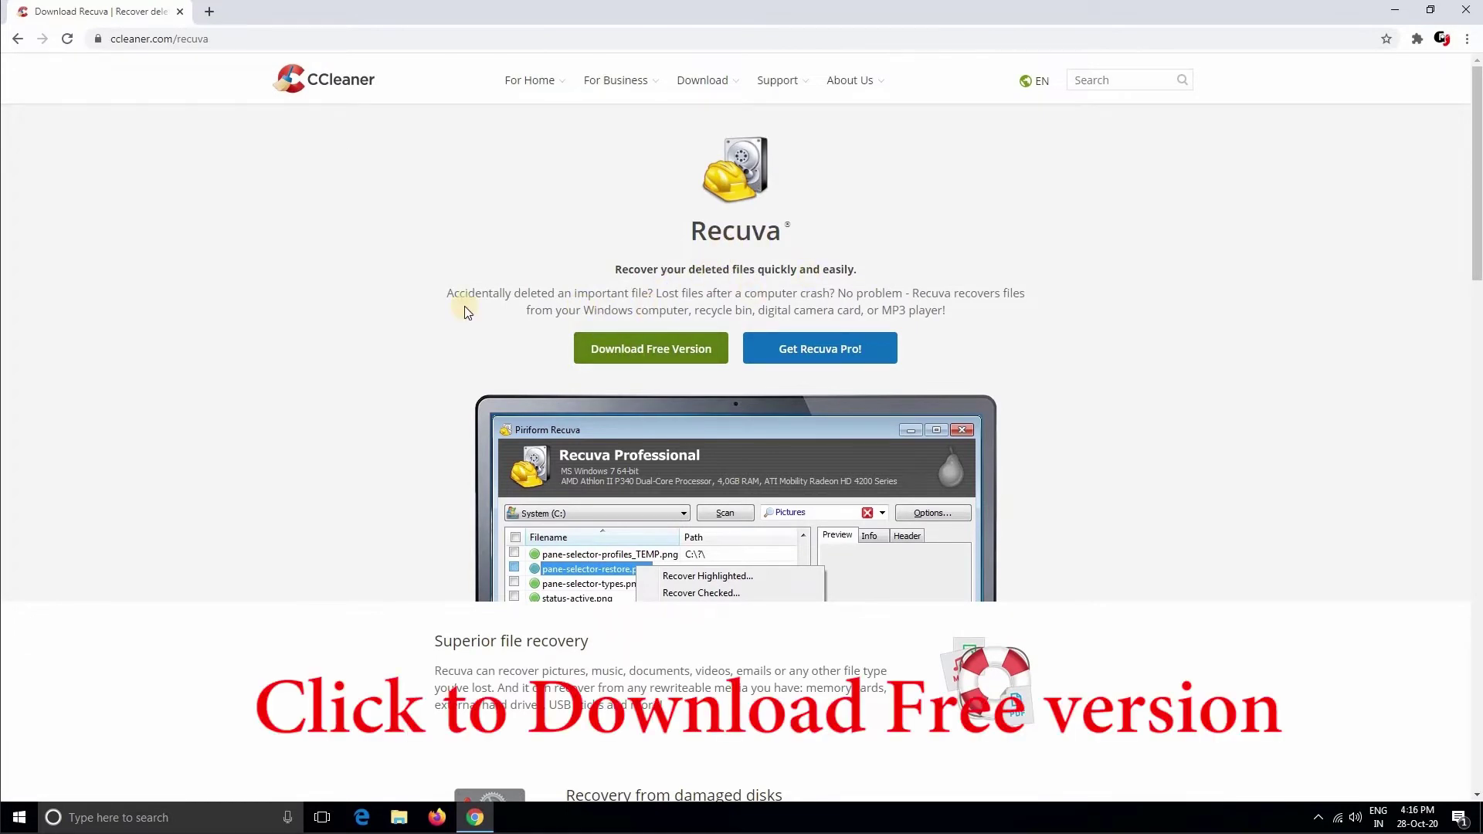
Choose the free version of Recuva, check the system requirements on its download page, and download the installer
{"action": "left_click", "coordinate": [609, 352]}
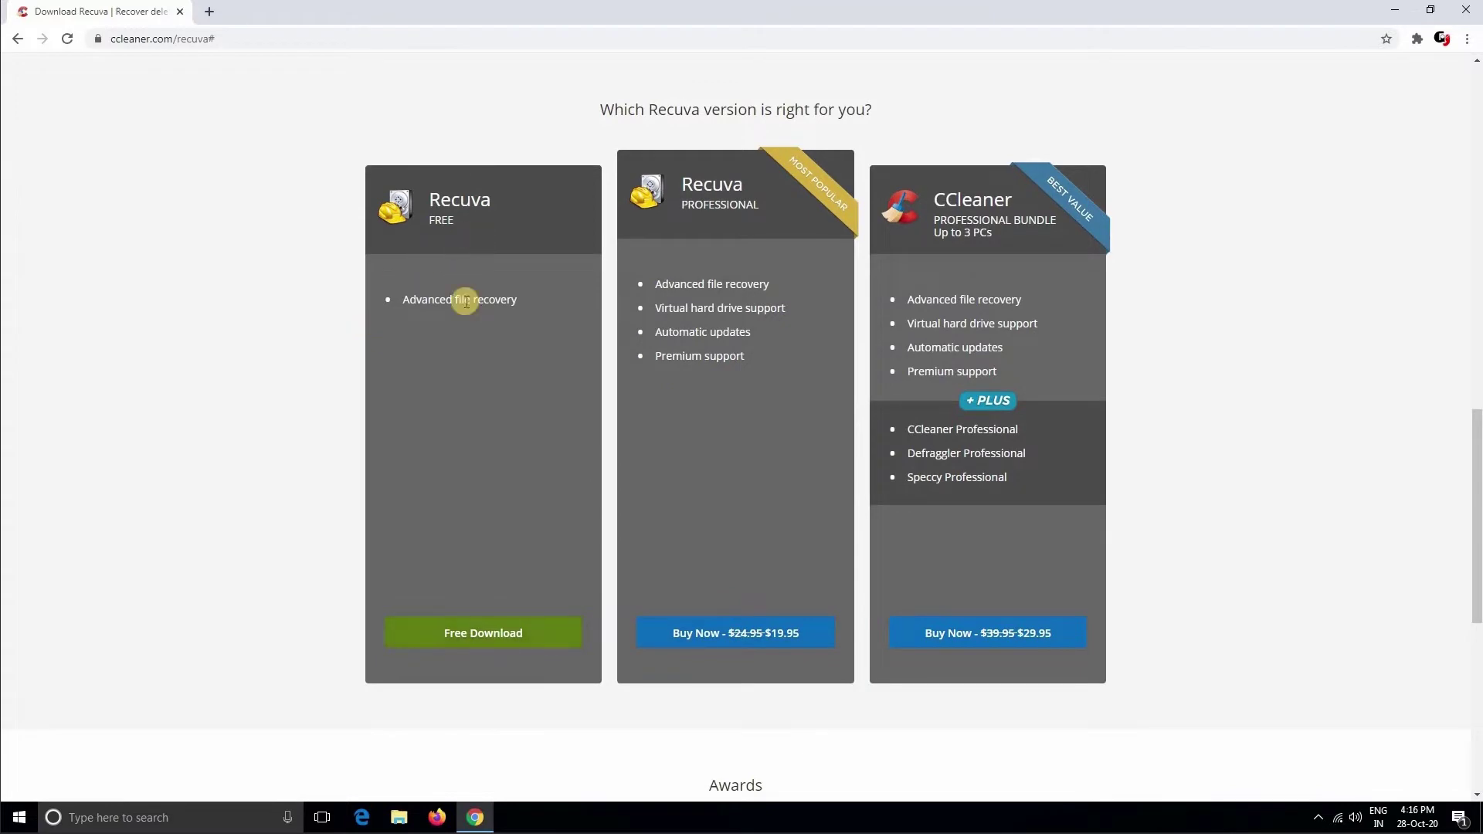
{"action": "left_click", "coordinate": [489, 634]}
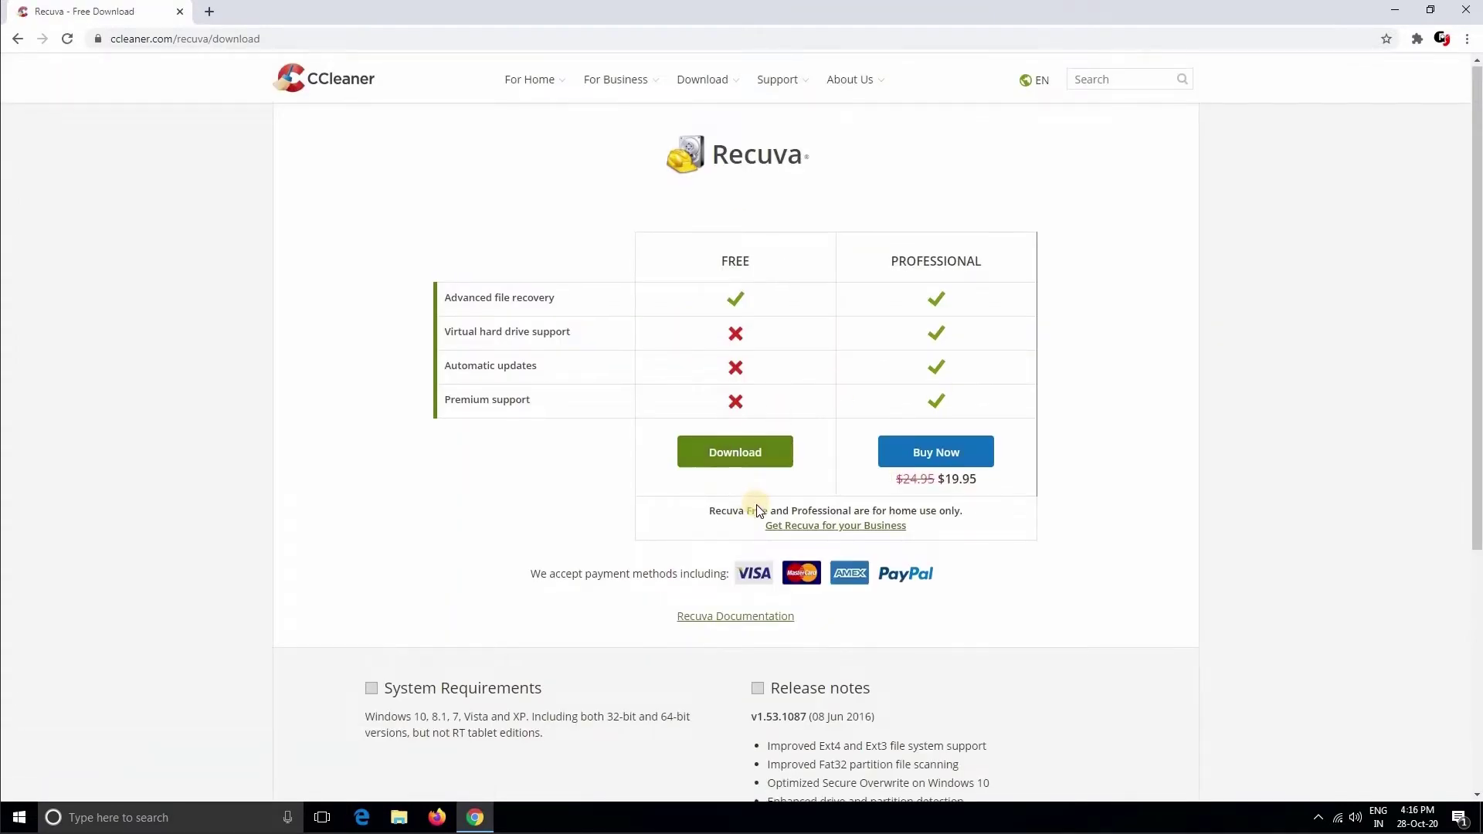
{"action": "scroll", "coordinate": [749, 506], "scroll_direction": "down", "scroll_amount": 1}
{"action": "scroll", "coordinate": [798, 454], "scroll_direction": "down", "scroll_amount": 3}
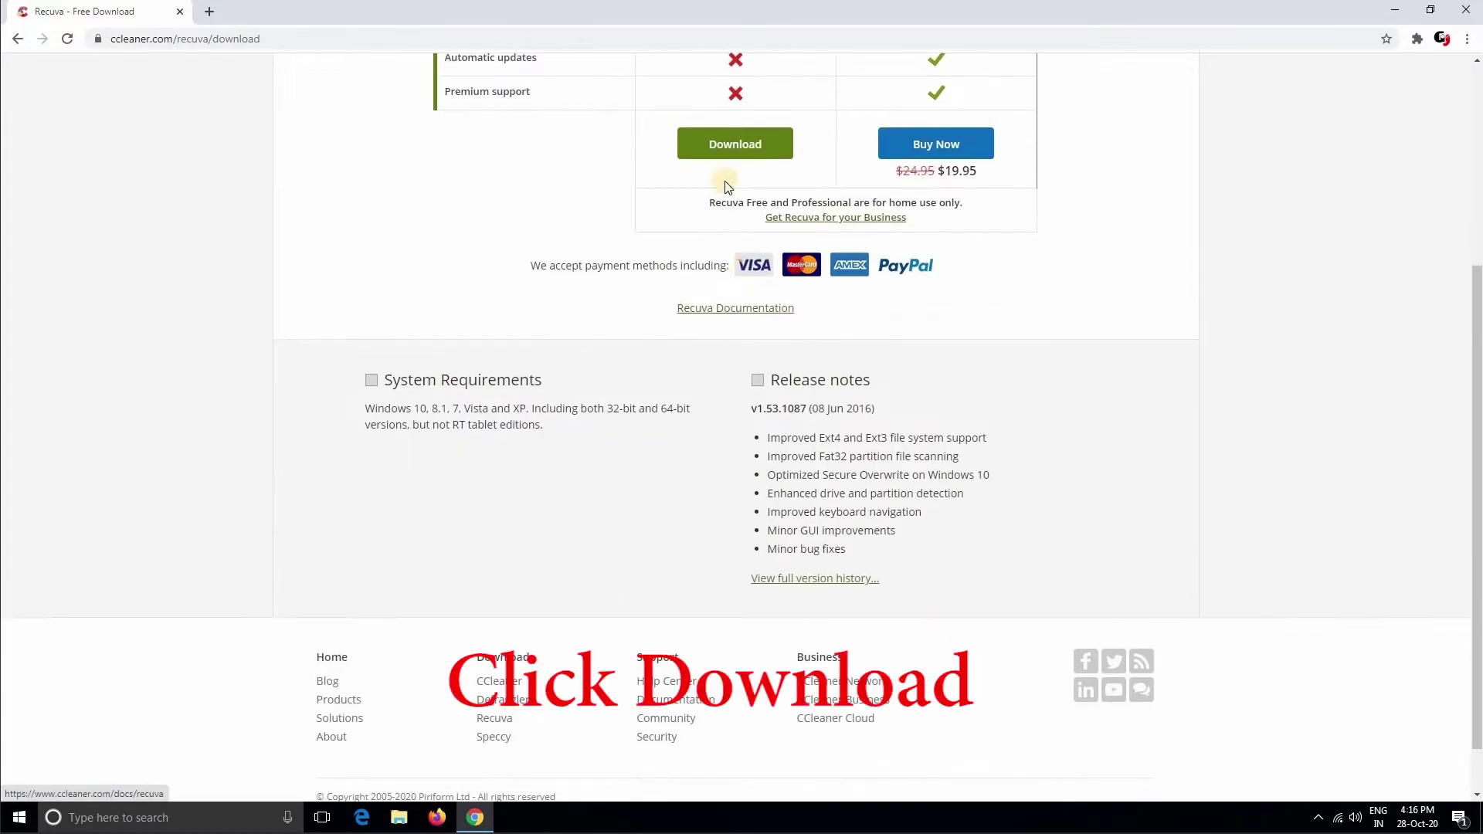
{"action": "left_click_drag", "start_coordinate": [364, 409], "coordinate": [538, 439]}
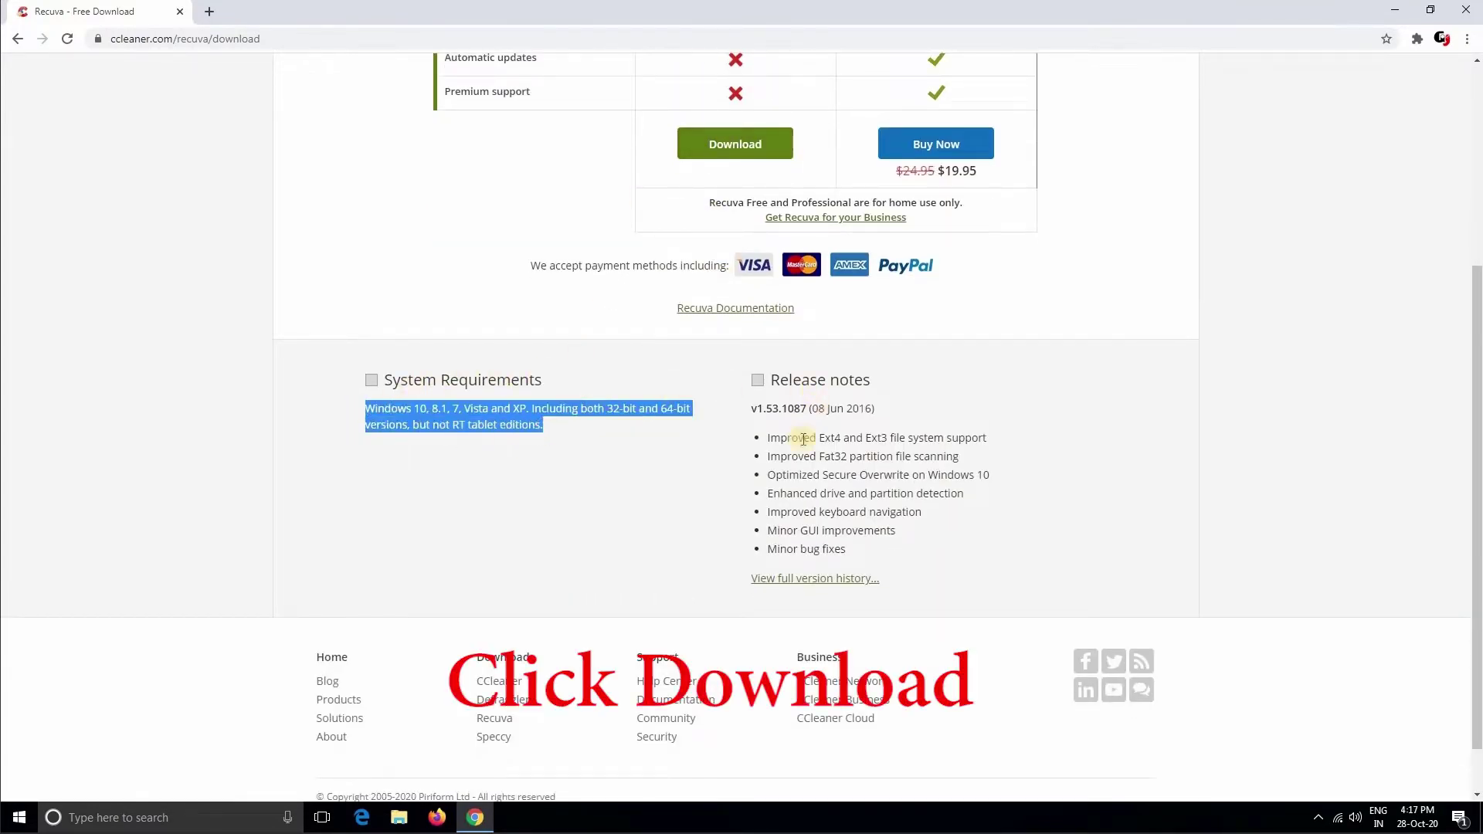
{"action": "scroll", "coordinate": [710, 409], "scroll_direction": "up", "scroll_amount": 3}
{"action": "left_click", "coordinate": [734, 378]}
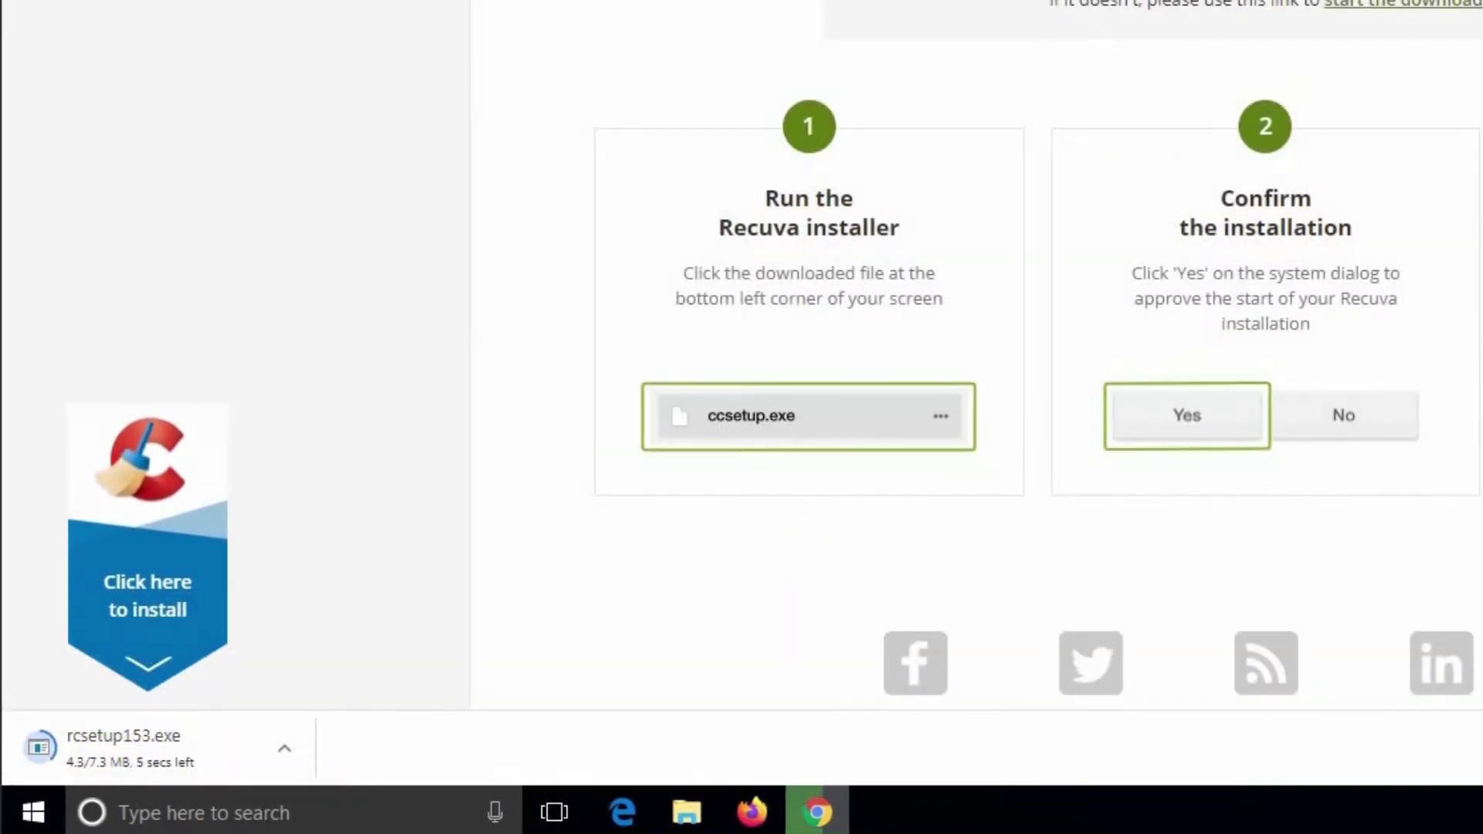
Run the downloaded rcsetup153.exe, install Recuva v1.53, turn off viewing the release notes, and close the setup
{"action": "scroll", "coordinate": [265, 649], "scroll_direction": "down", "scroll_amount": 2}
{"action": "scroll", "coordinate": [1236, 155], "scroll_direction": "up", "scroll_amount": 2}
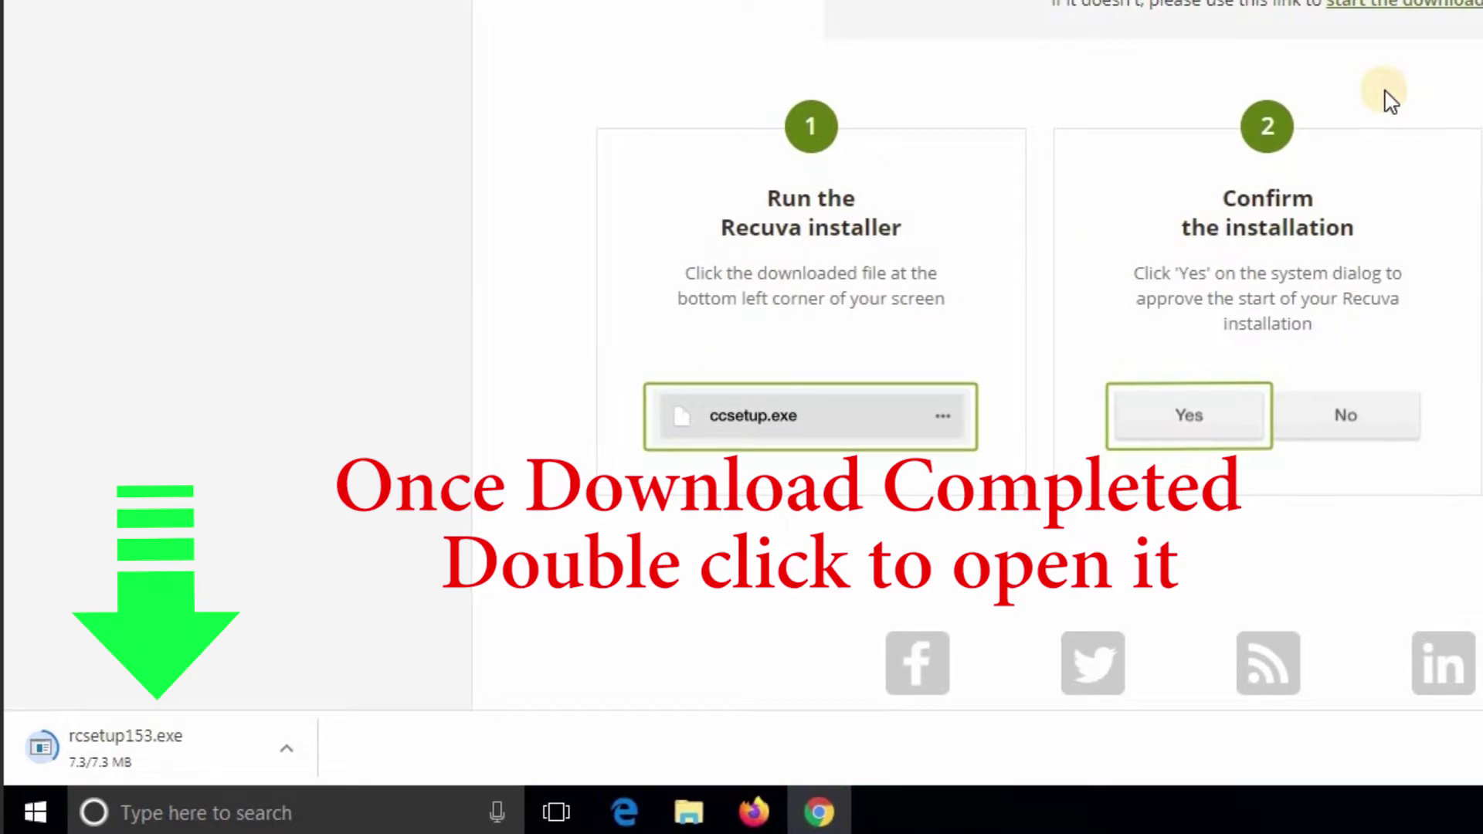
{"action": "double_click", "coordinate": [94, 750]}
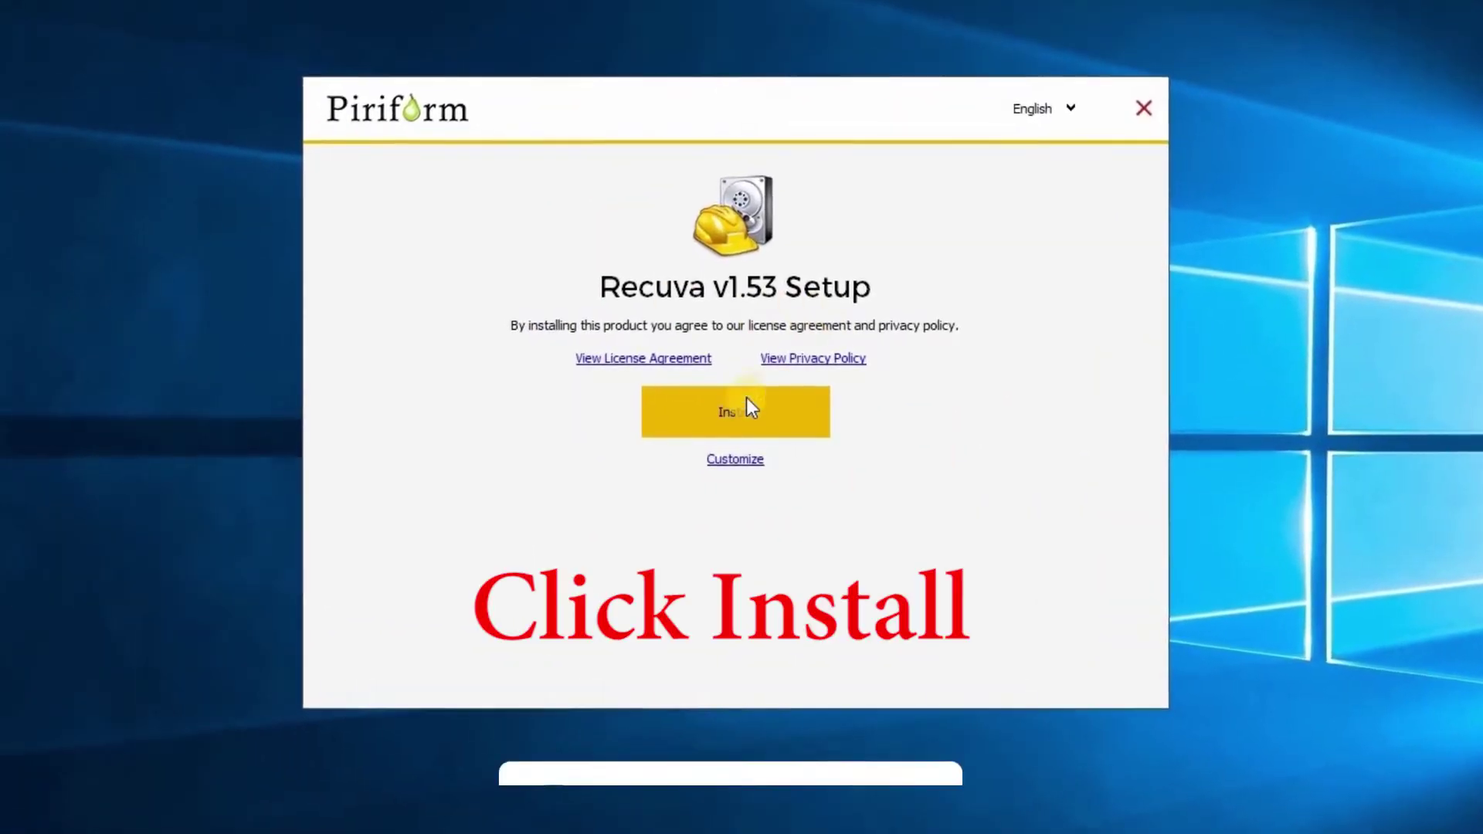
{"action": "left_click", "coordinate": [491, 414]}
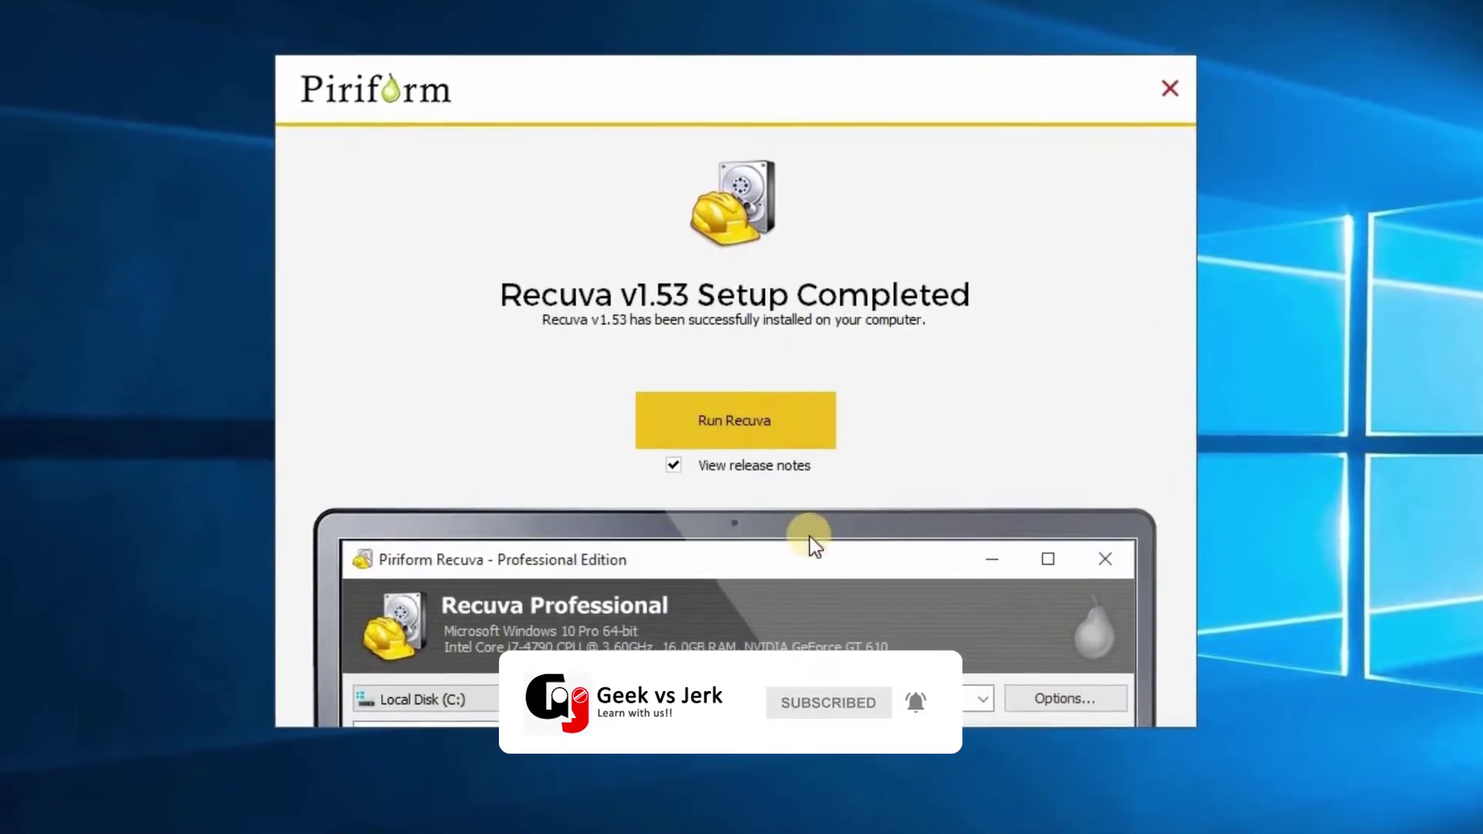
{"action": "left_click", "coordinate": [709, 465]}
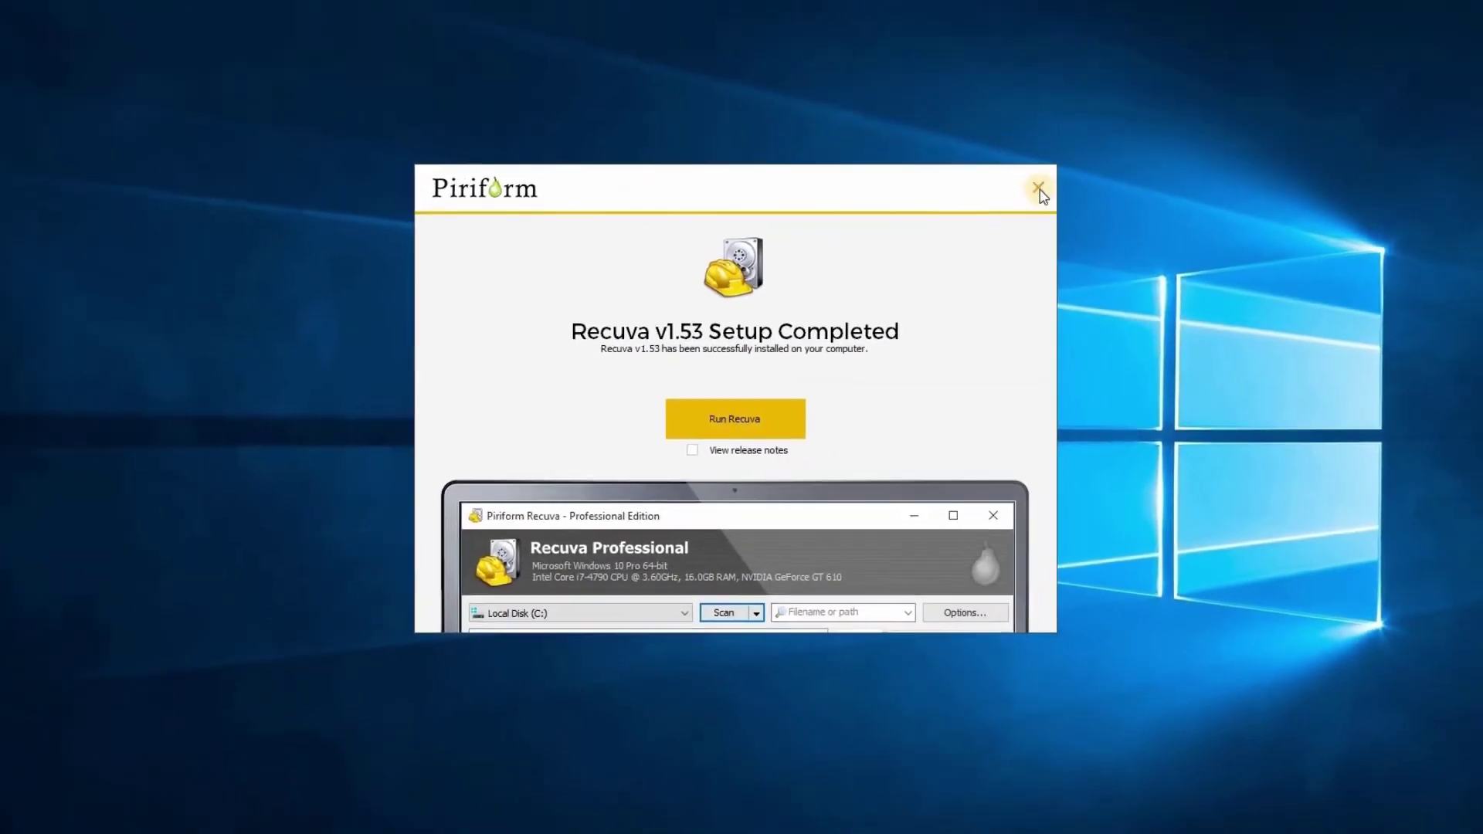
{"action": "left_click", "coordinate": [1184, 77]}
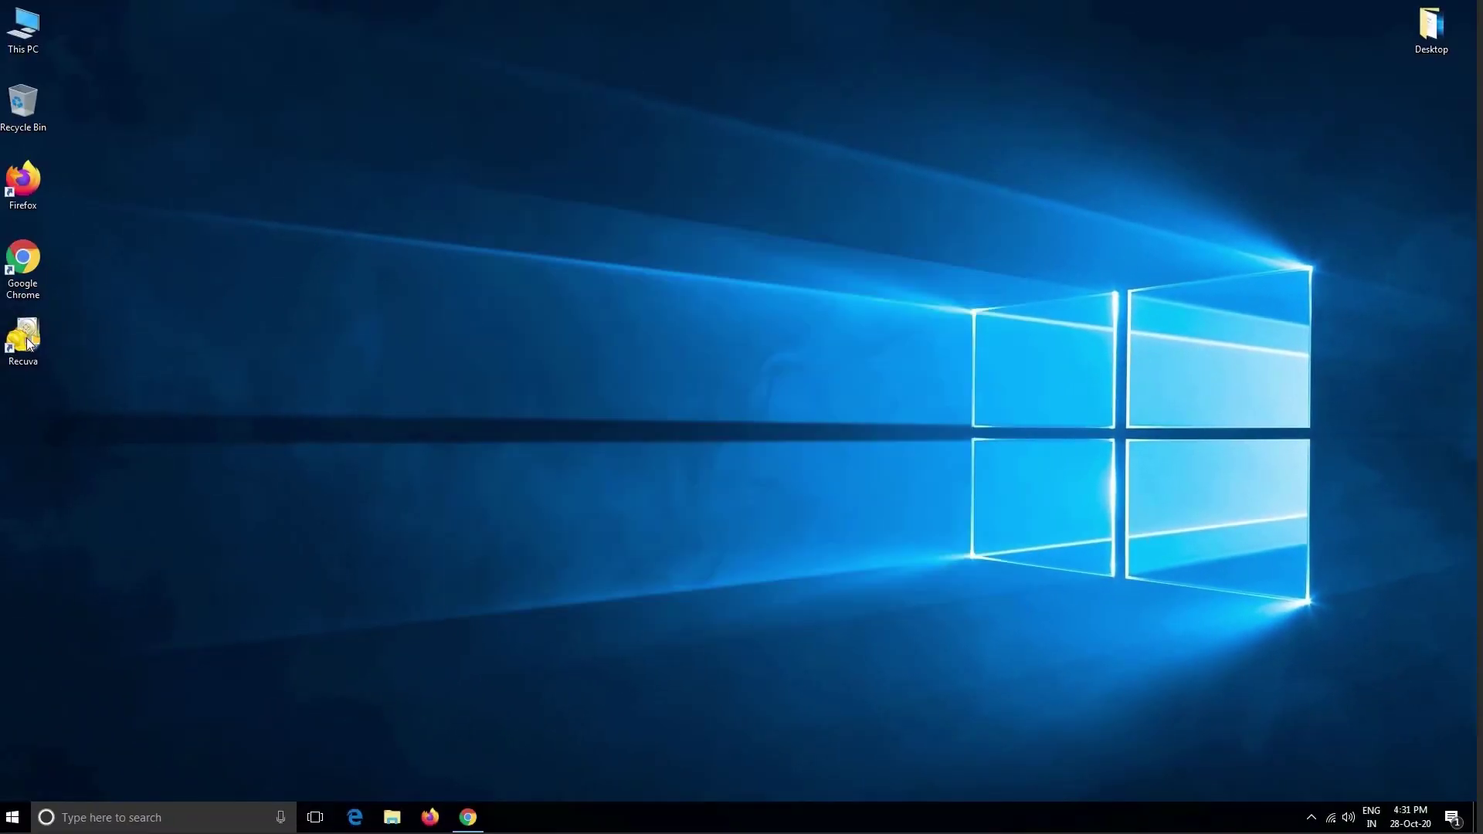
Launch Recuva and set the wizard's file type to All Files
{"action": "double_click", "coordinate": [23, 340]}
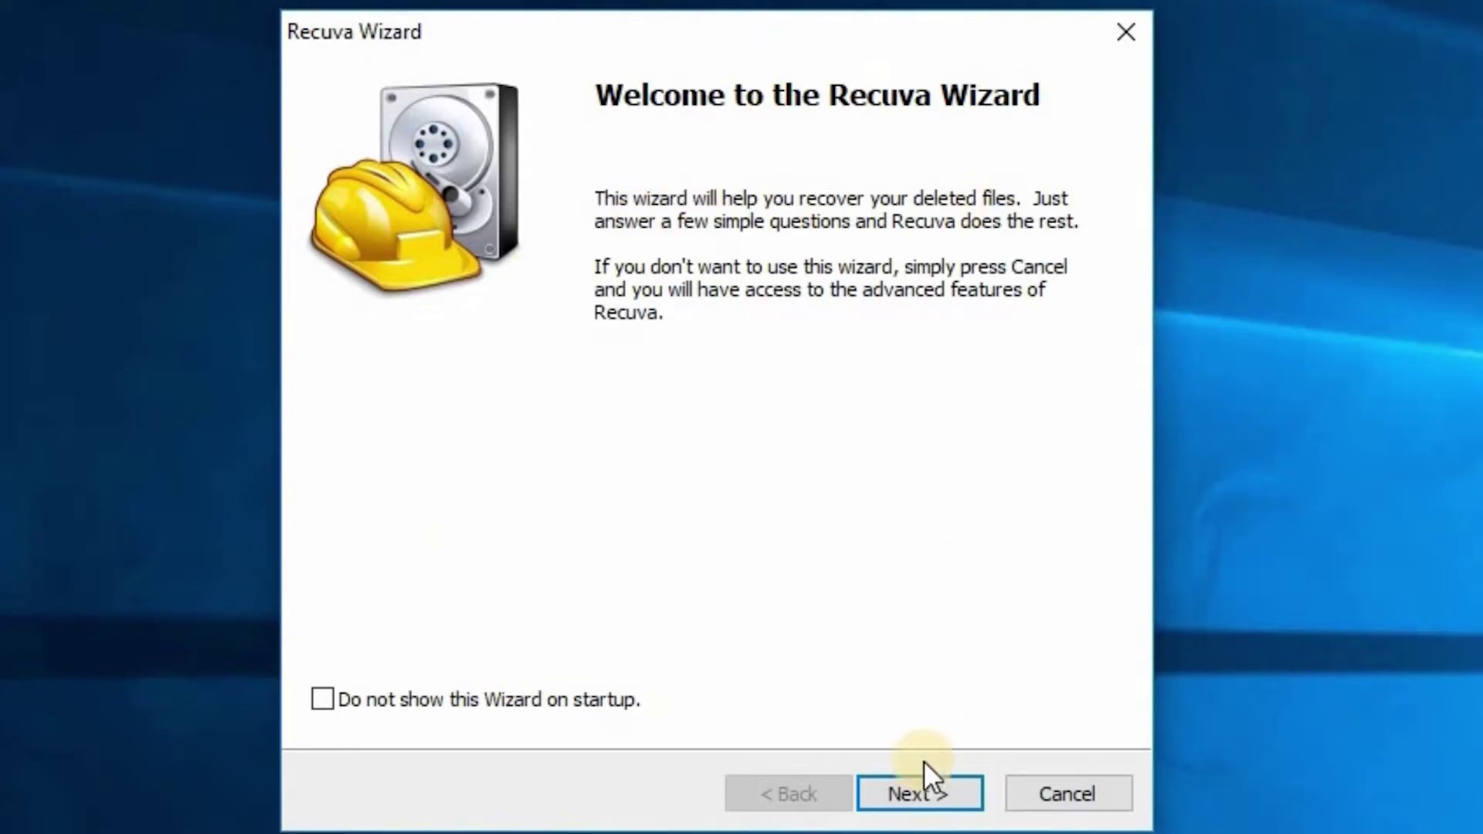
{"action": "left_click", "coordinate": [925, 799]}
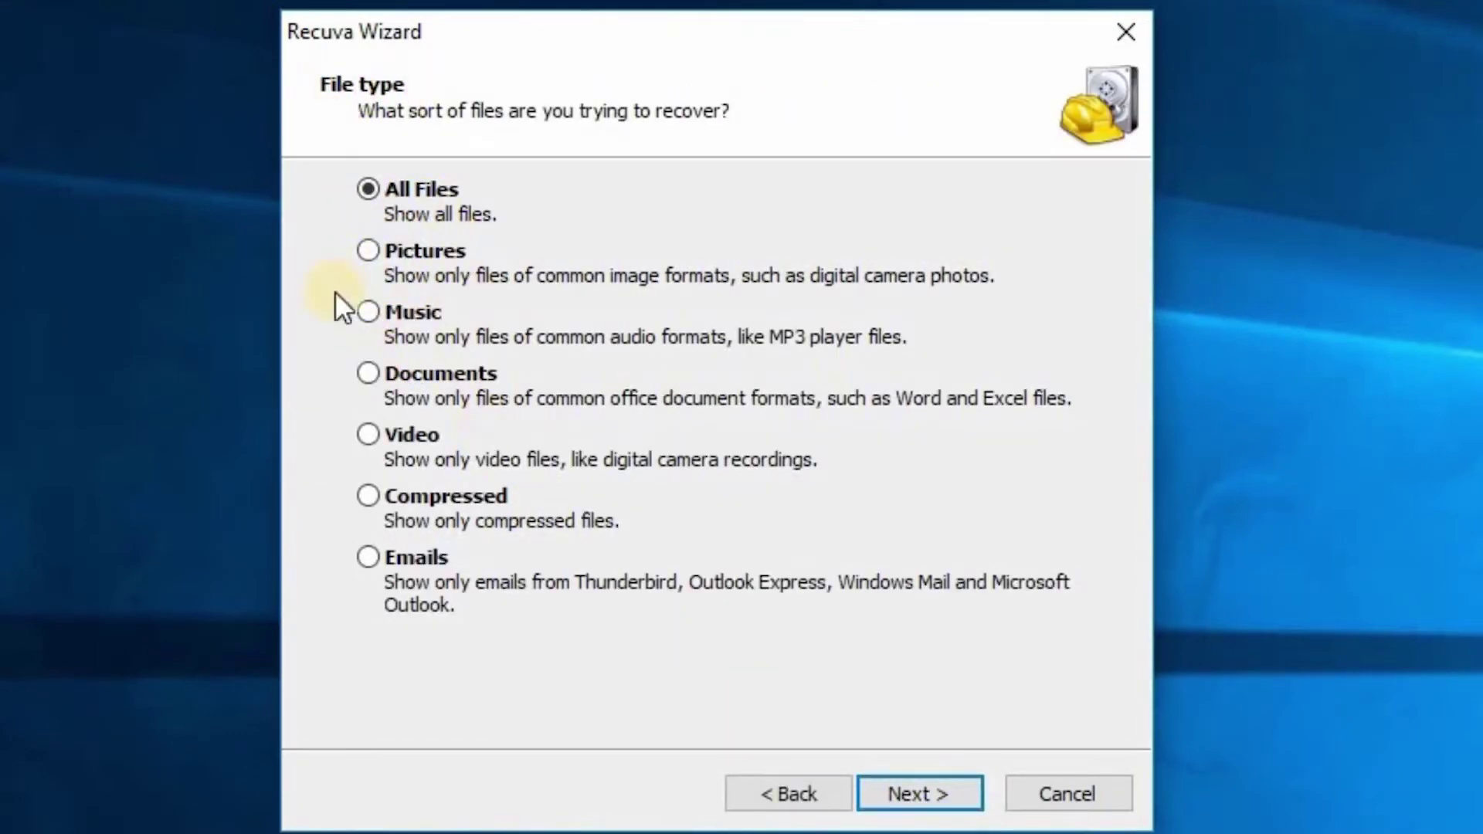
{"action": "left_click", "coordinate": [393, 249]}
{"action": "left_click", "coordinate": [434, 188]}
{"action": "left_click", "coordinate": [943, 786]}
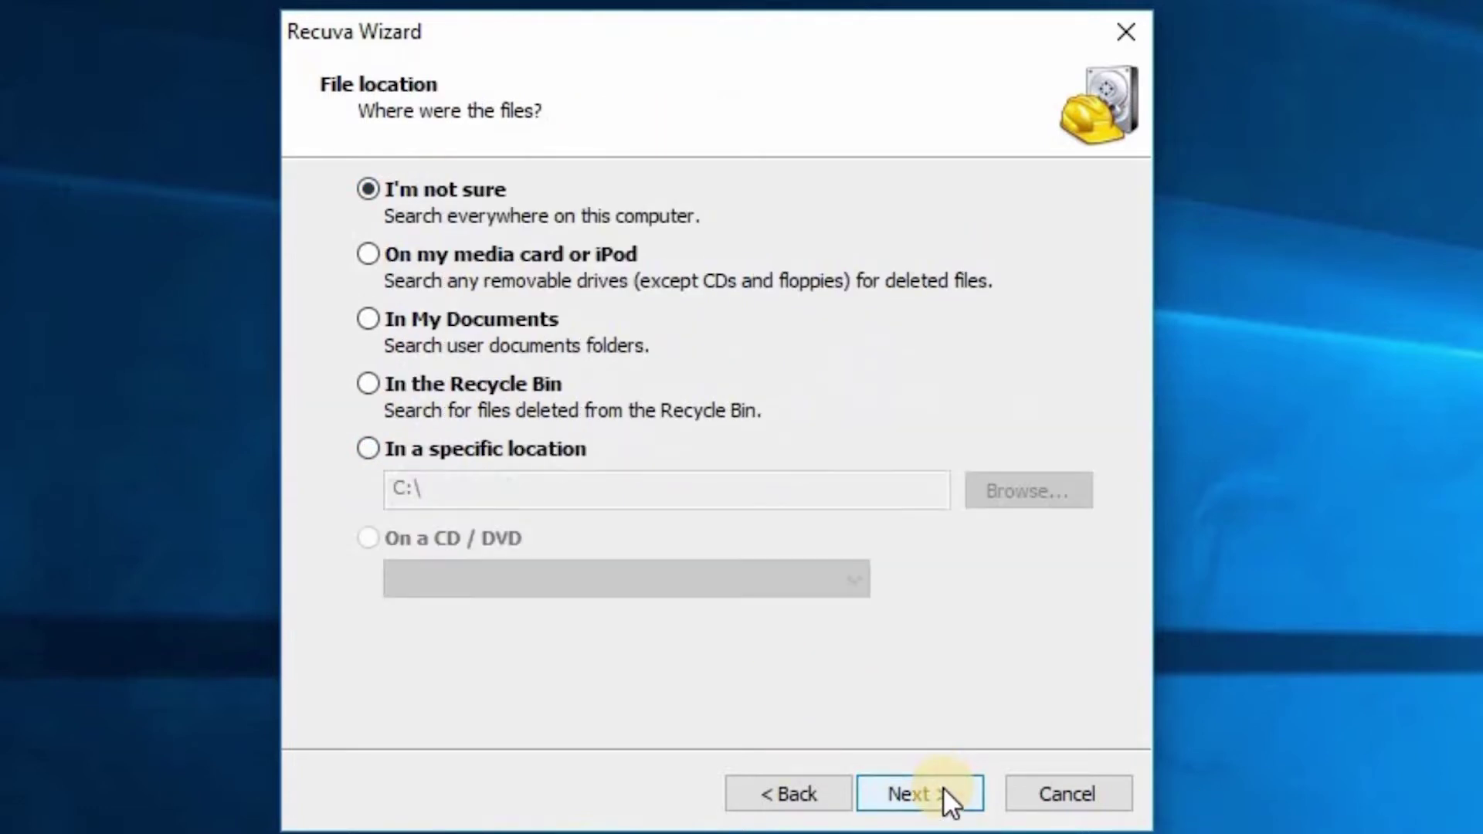
Set the wizard's file location to the specific location Pendrive (F:) and continue
{"action": "left_click", "coordinate": [409, 447]}
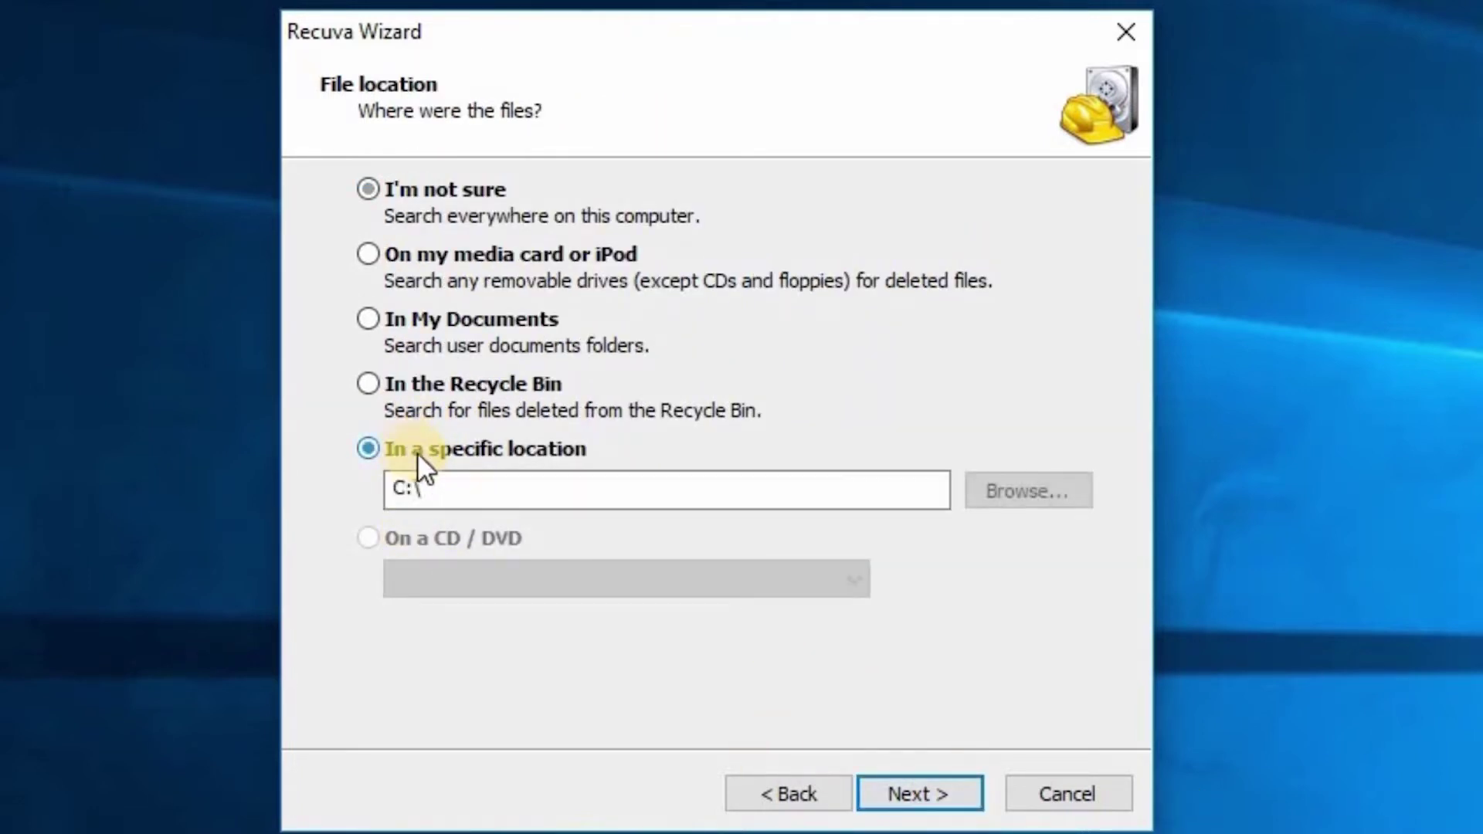
{"action": "left_click", "coordinate": [997, 494]}
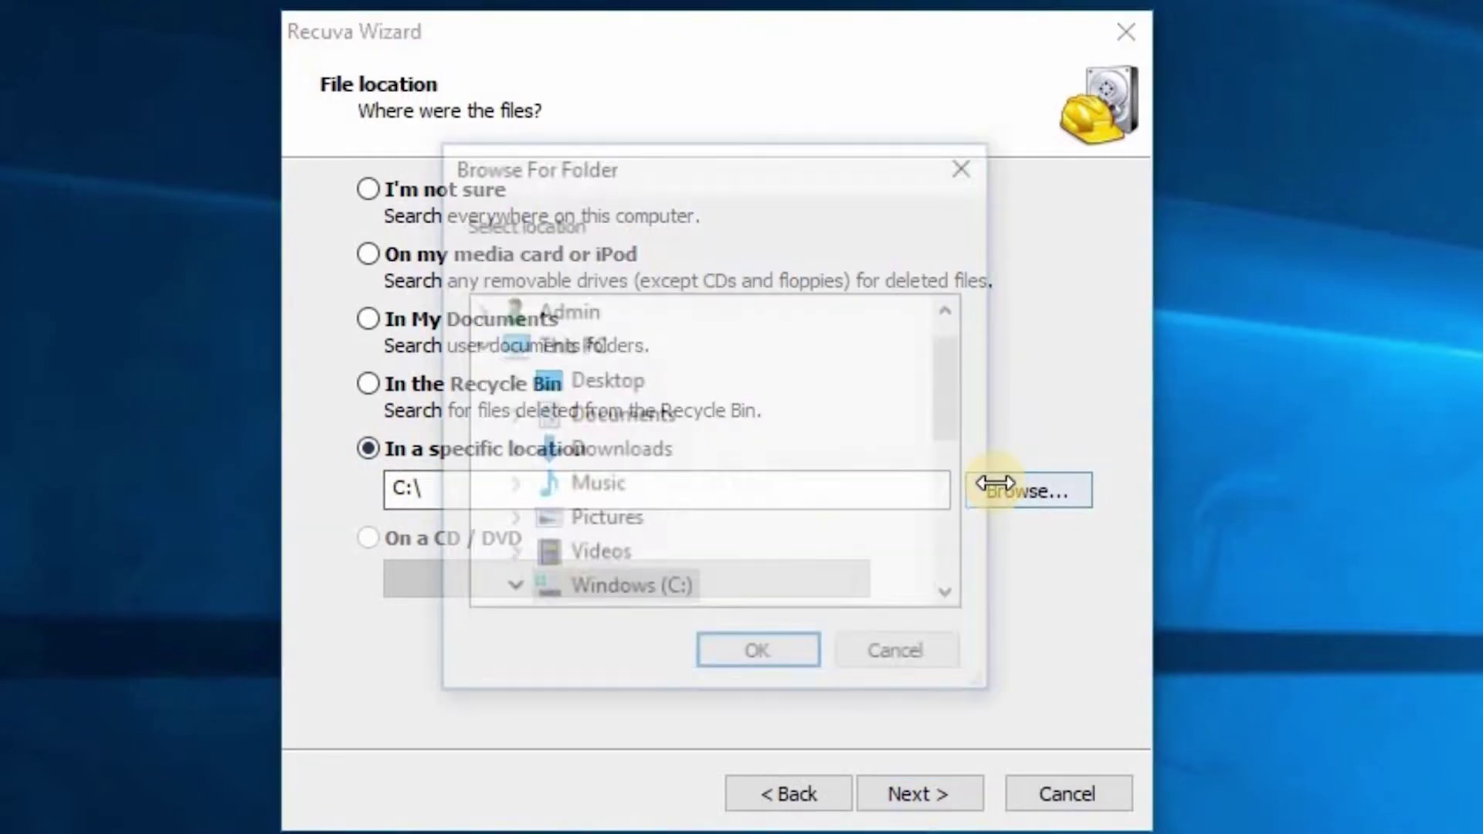
{"action": "scroll", "coordinate": [669, 546], "scroll_direction": "down", "scroll_amount": 3}
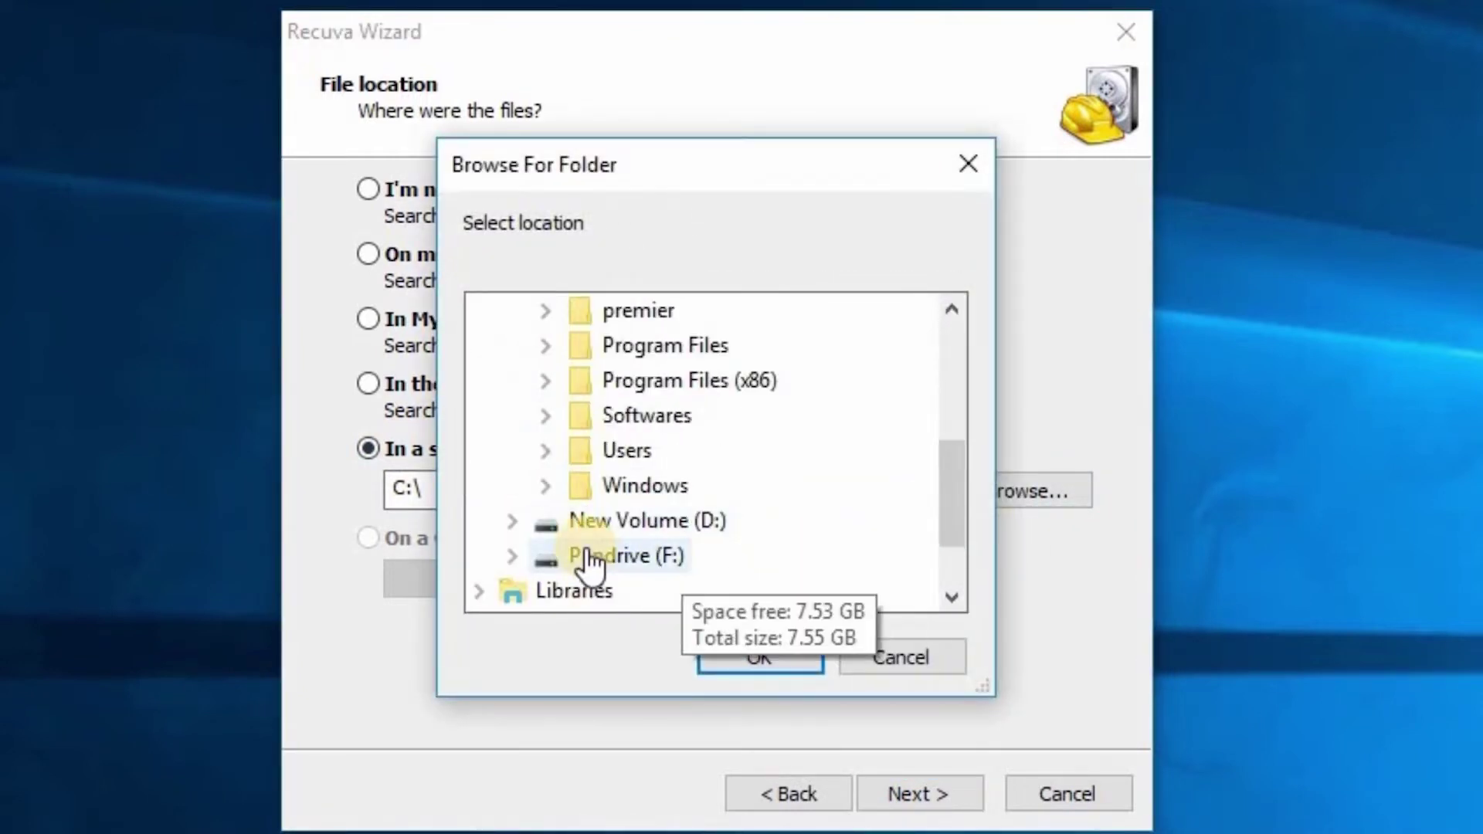
{"action": "left_click", "coordinate": [630, 564]}
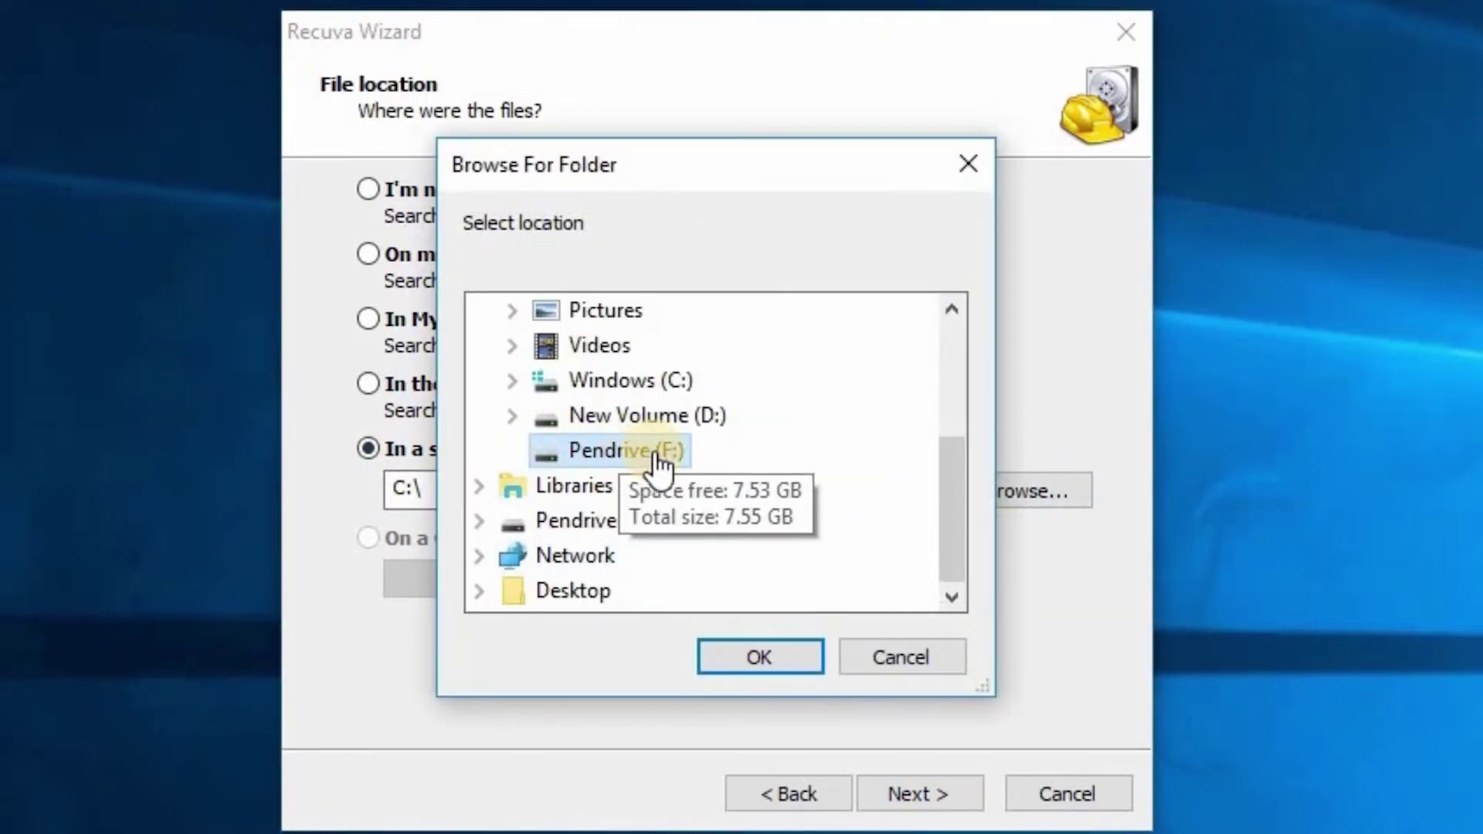
{"action": "left_click", "coordinate": [744, 651]}
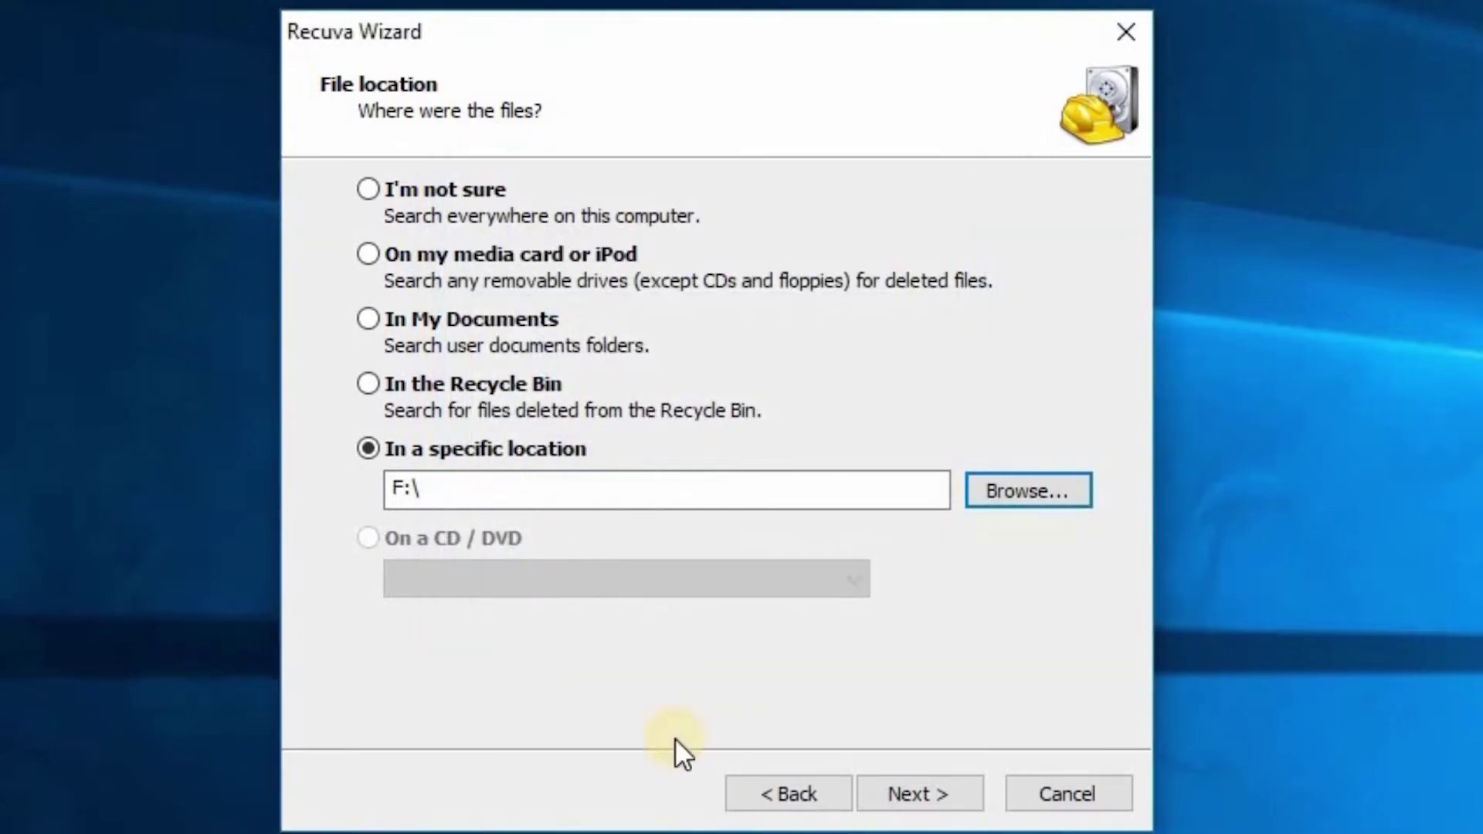
{"action": "left_click", "coordinate": [914, 796]}
Enable Deep Scan and start the search for deleted files
{"action": "left_click", "coordinate": [657, 485]}
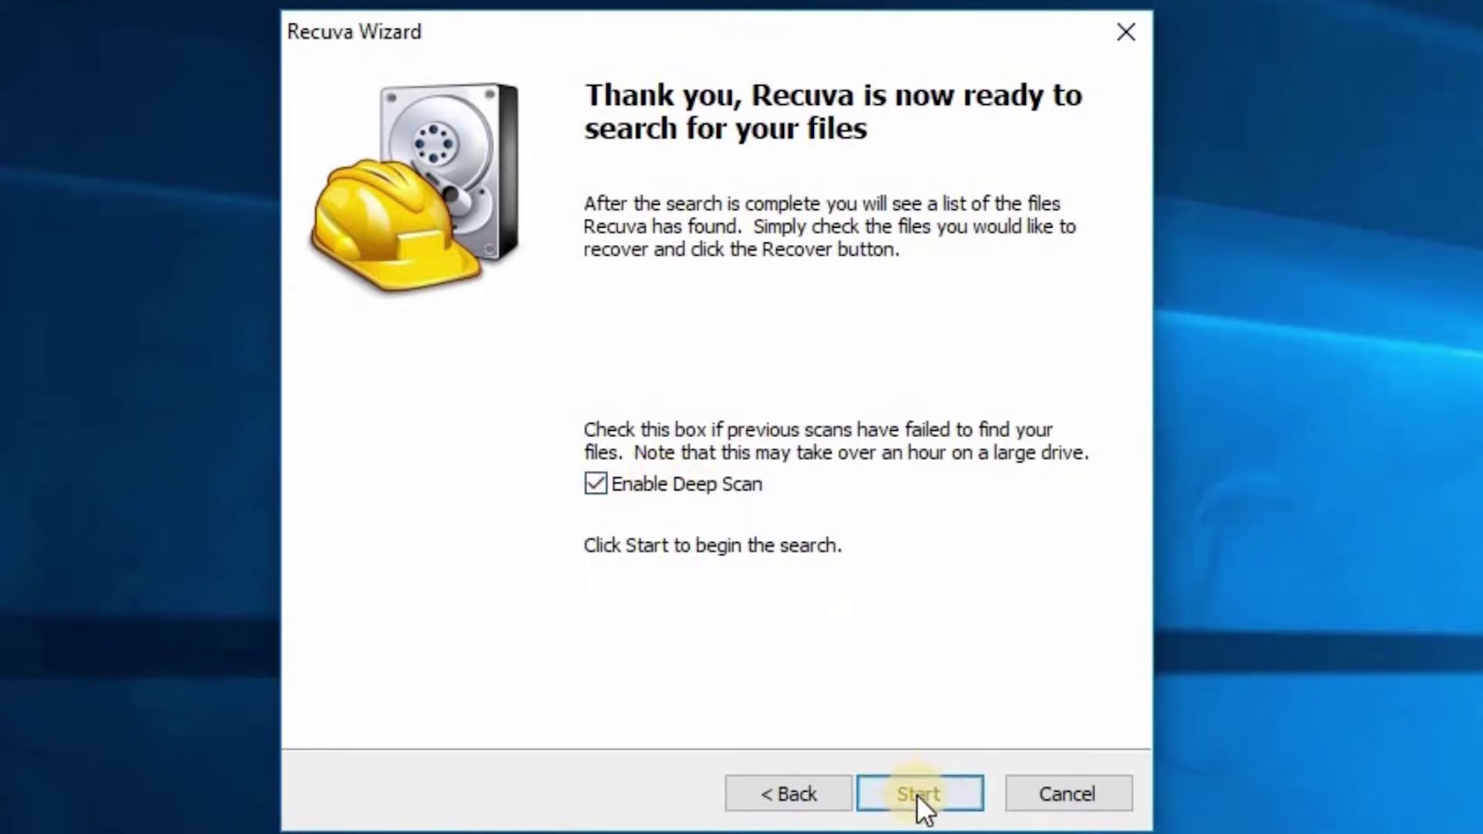
{"action": "left_click", "coordinate": [917, 794]}
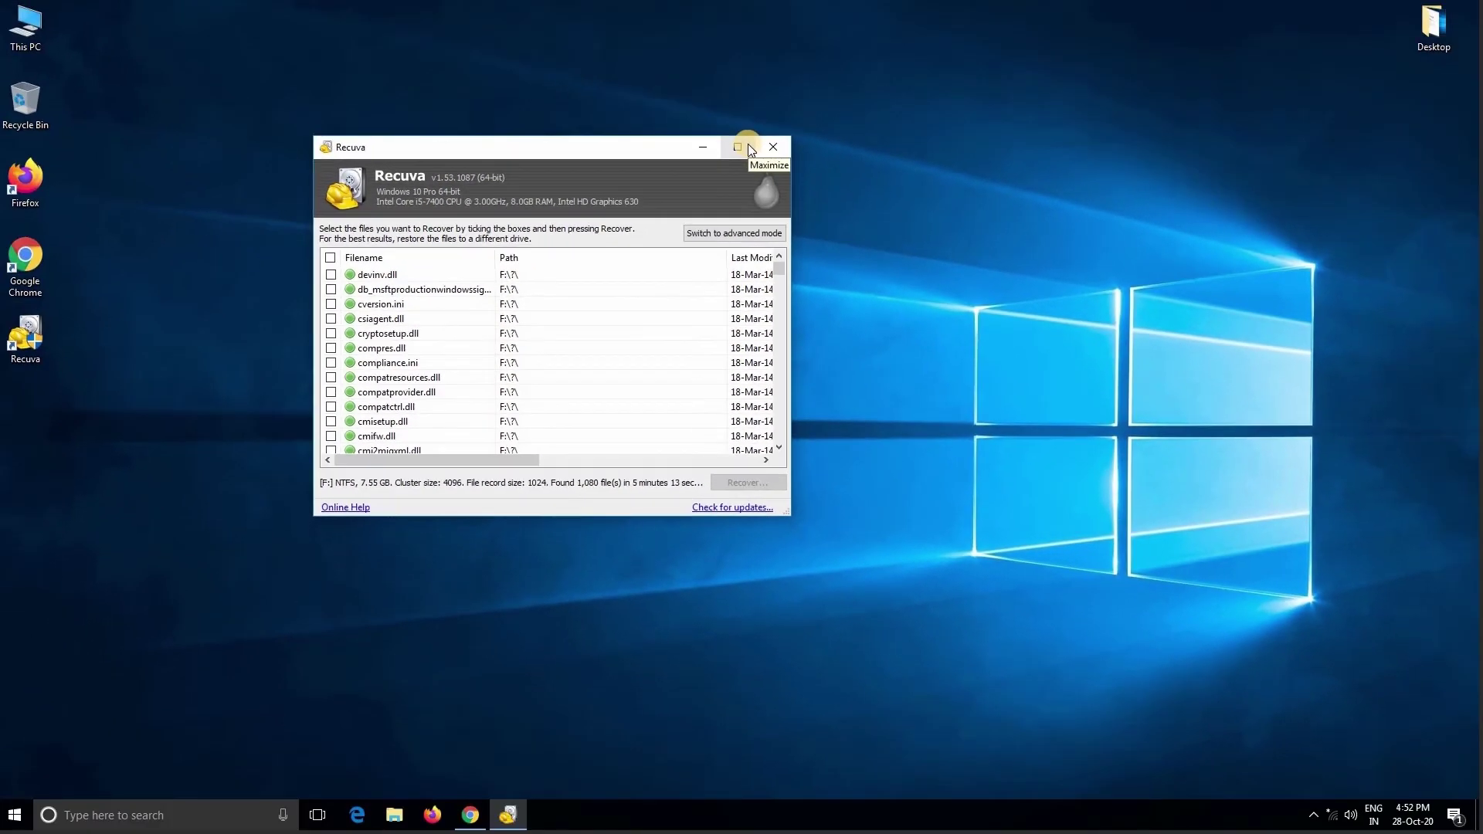
Maximize the scan results window and look through the list of deleted files found on the pendrive
{"action": "left_click", "coordinate": [738, 146]}
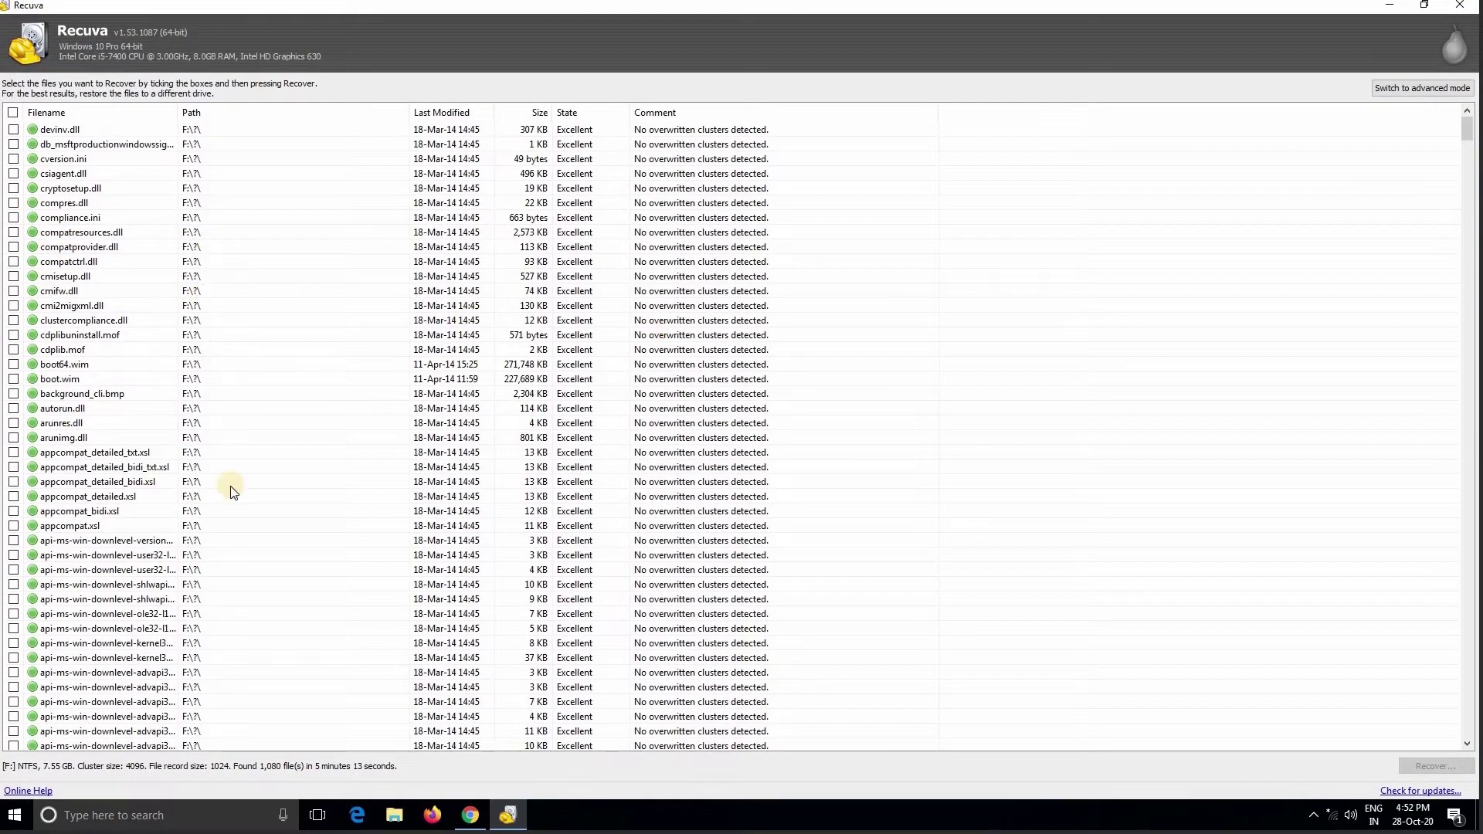
{"action": "scroll", "coordinate": [233, 492], "scroll_direction": "down", "scroll_amount": 20}
{"action": "scroll", "coordinate": [251, 508], "scroll_direction": "down", "scroll_amount": 7}
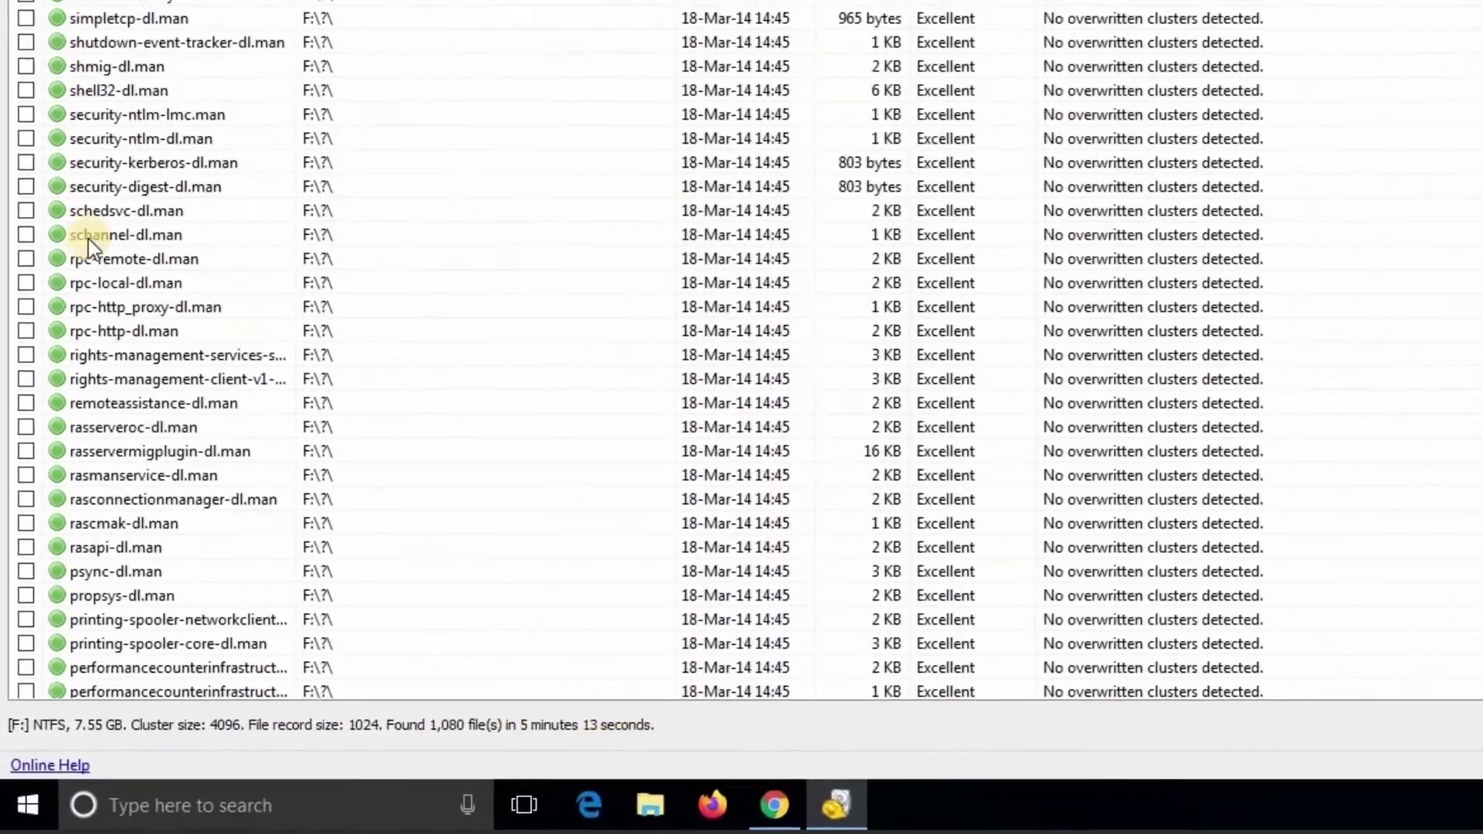
{"action": "scroll", "coordinate": [255, 147], "scroll_direction": "down", "scroll_amount": 20}
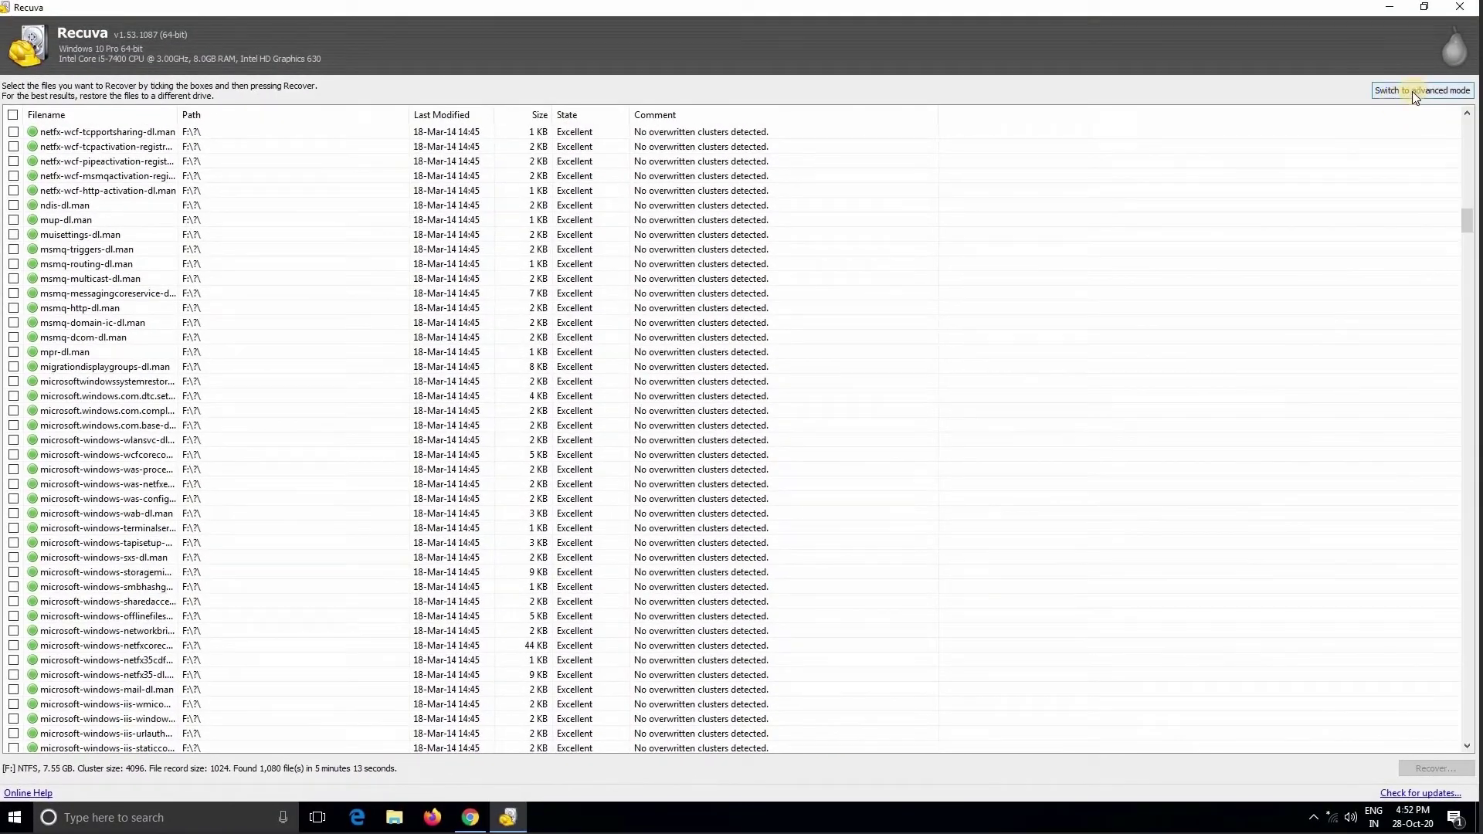
Switch to advanced mode and filter the found files to Pictures
{"action": "left_click", "coordinate": [1412, 91]}
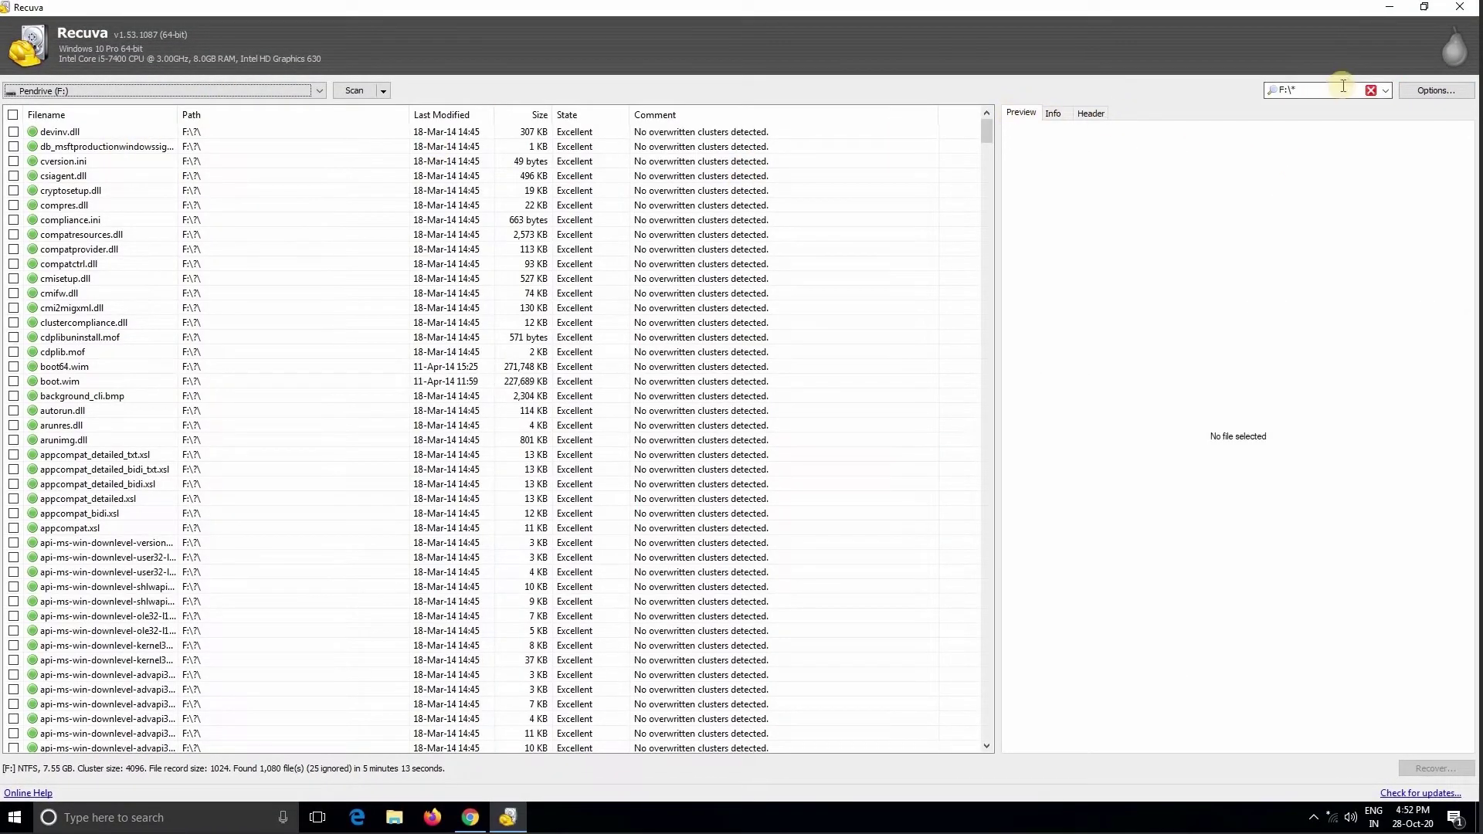
{"action": "left_click", "coordinate": [1387, 91]}
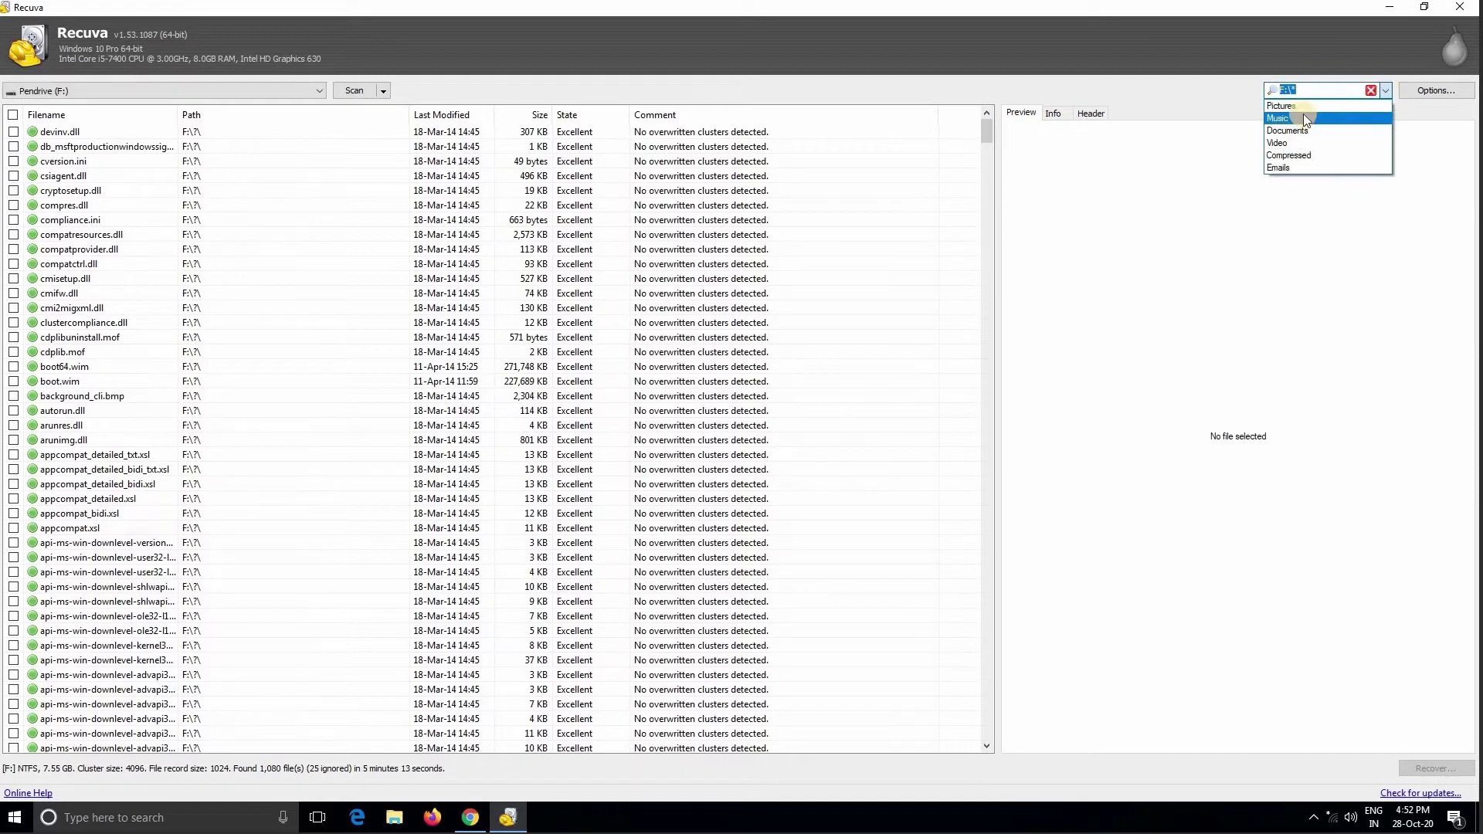
{"action": "left_click", "coordinate": [1300, 104]}
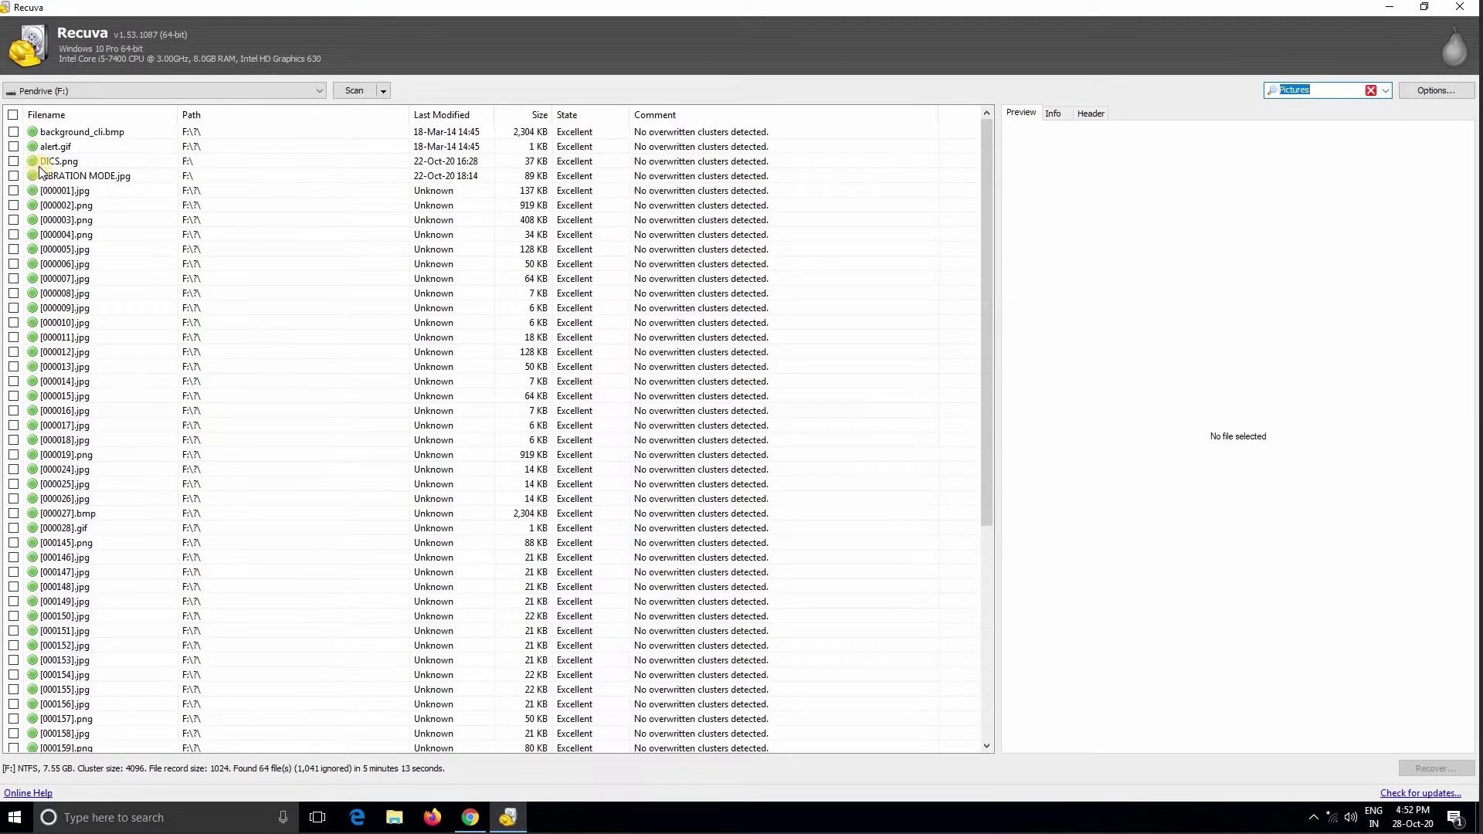
Preview the found pictures one after another, from [000001].jpg to [000011].jpg
{"action": "left_click", "coordinate": [60, 193]}
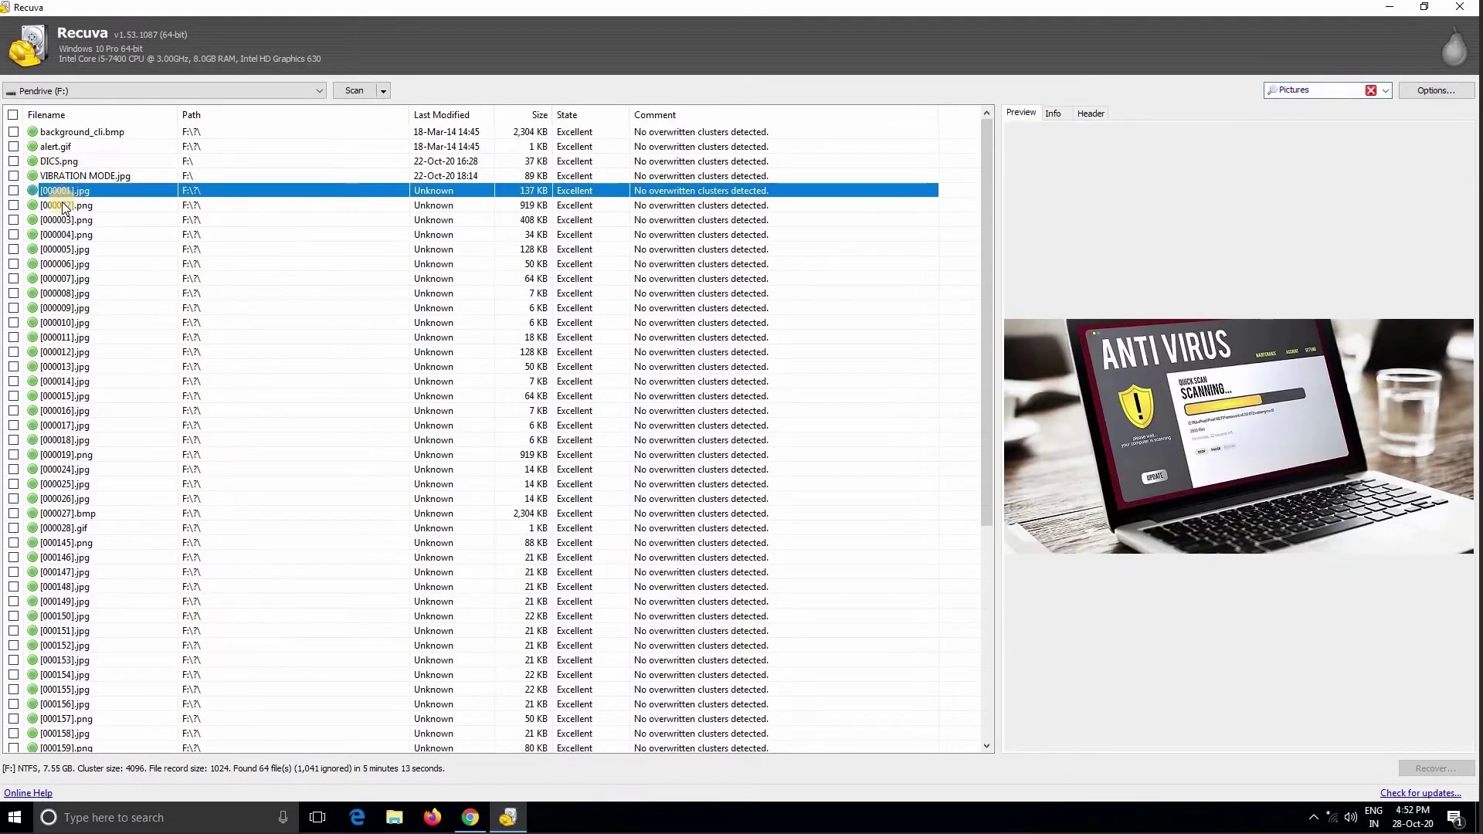
{"action": "left_click", "coordinate": [64, 207]}
{"action": "left_click", "coordinate": [62, 221]}
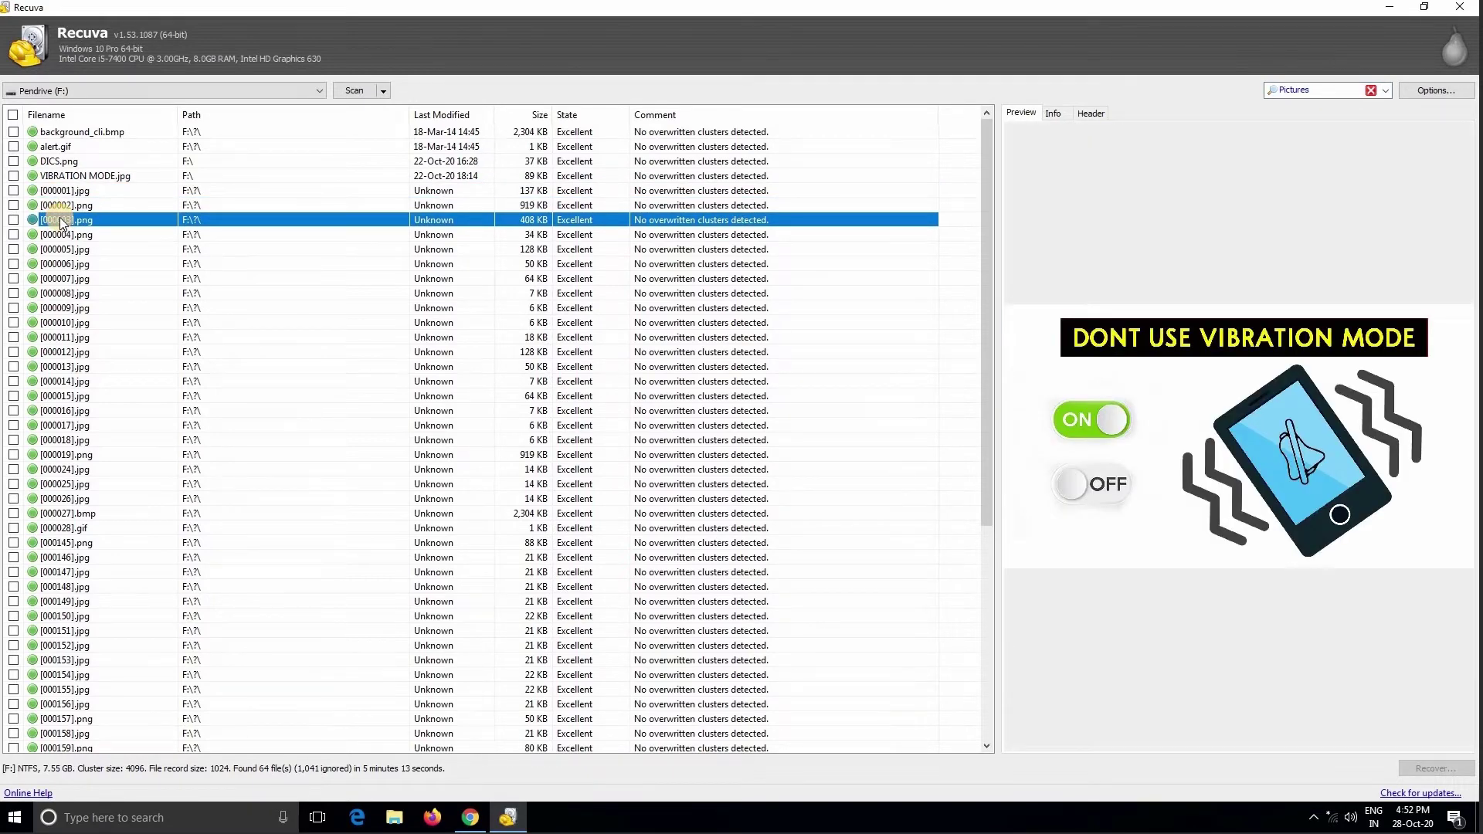
{"action": "left_click", "coordinate": [89, 232]}
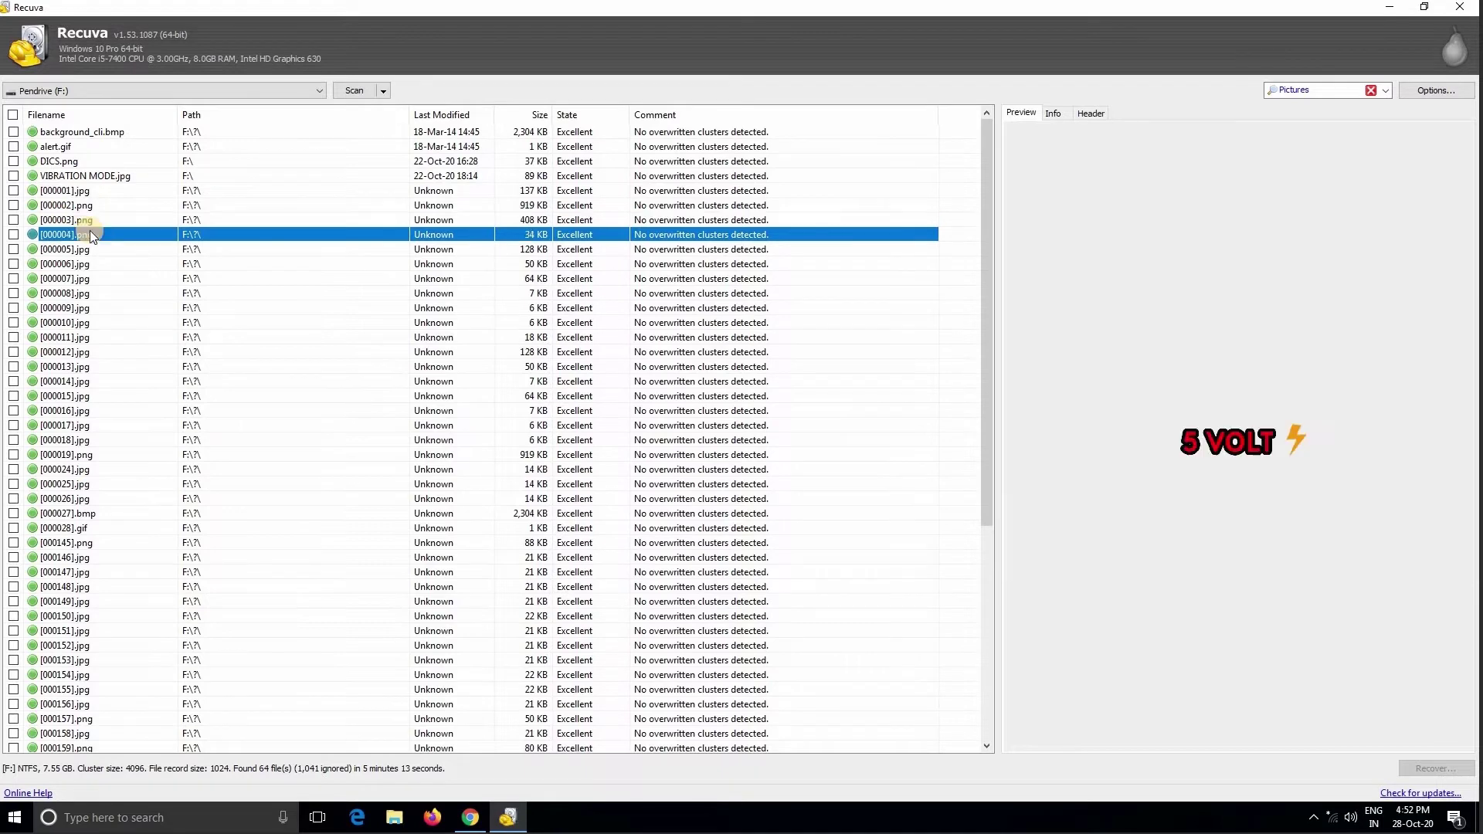
{"action": "left_click", "coordinate": [71, 251]}
{"action": "left_click", "coordinate": [71, 264]}
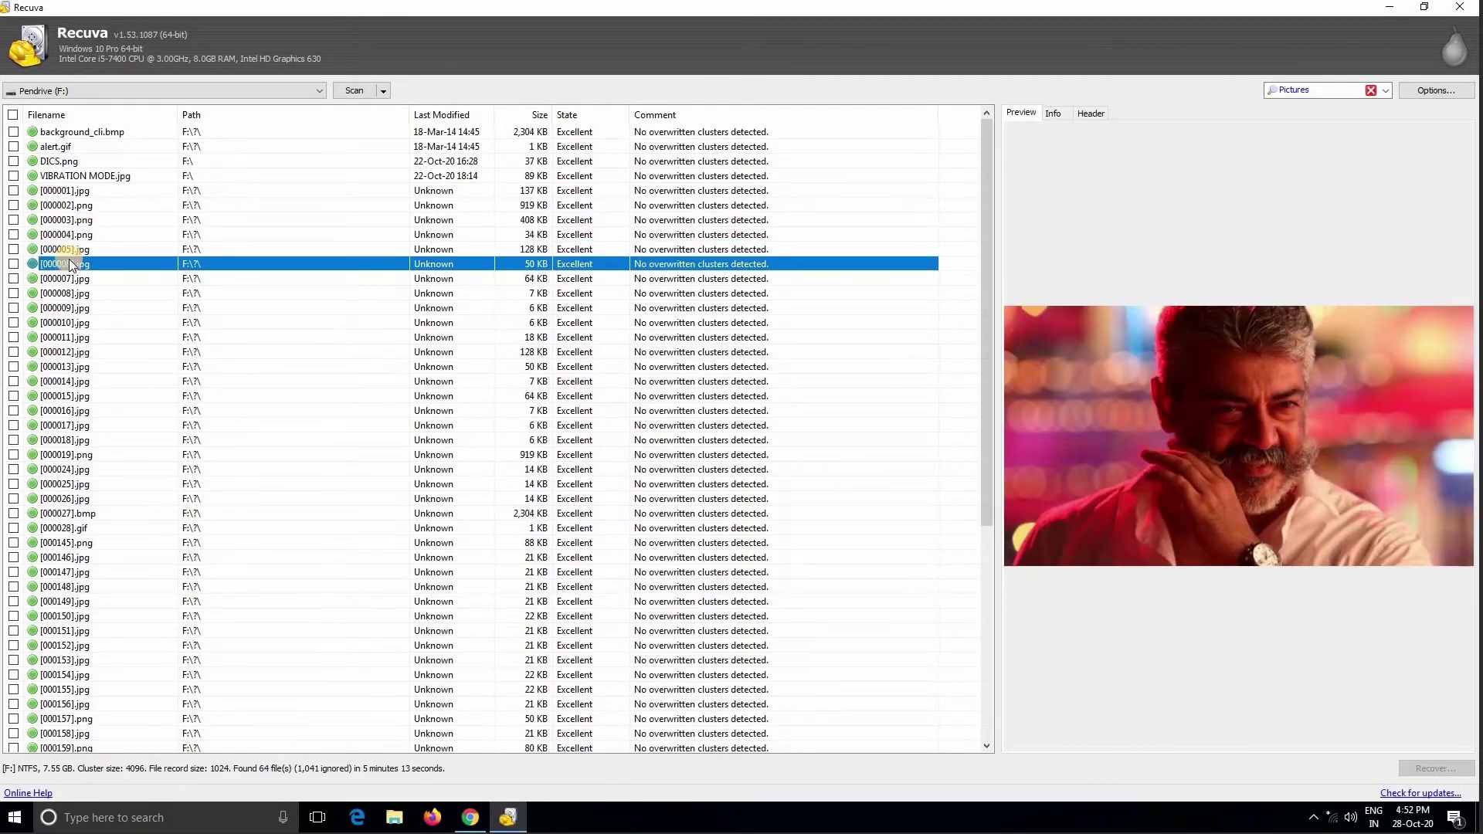
{"action": "left_click", "coordinate": [65, 267]}
{"action": "left_click", "coordinate": [65, 280]}
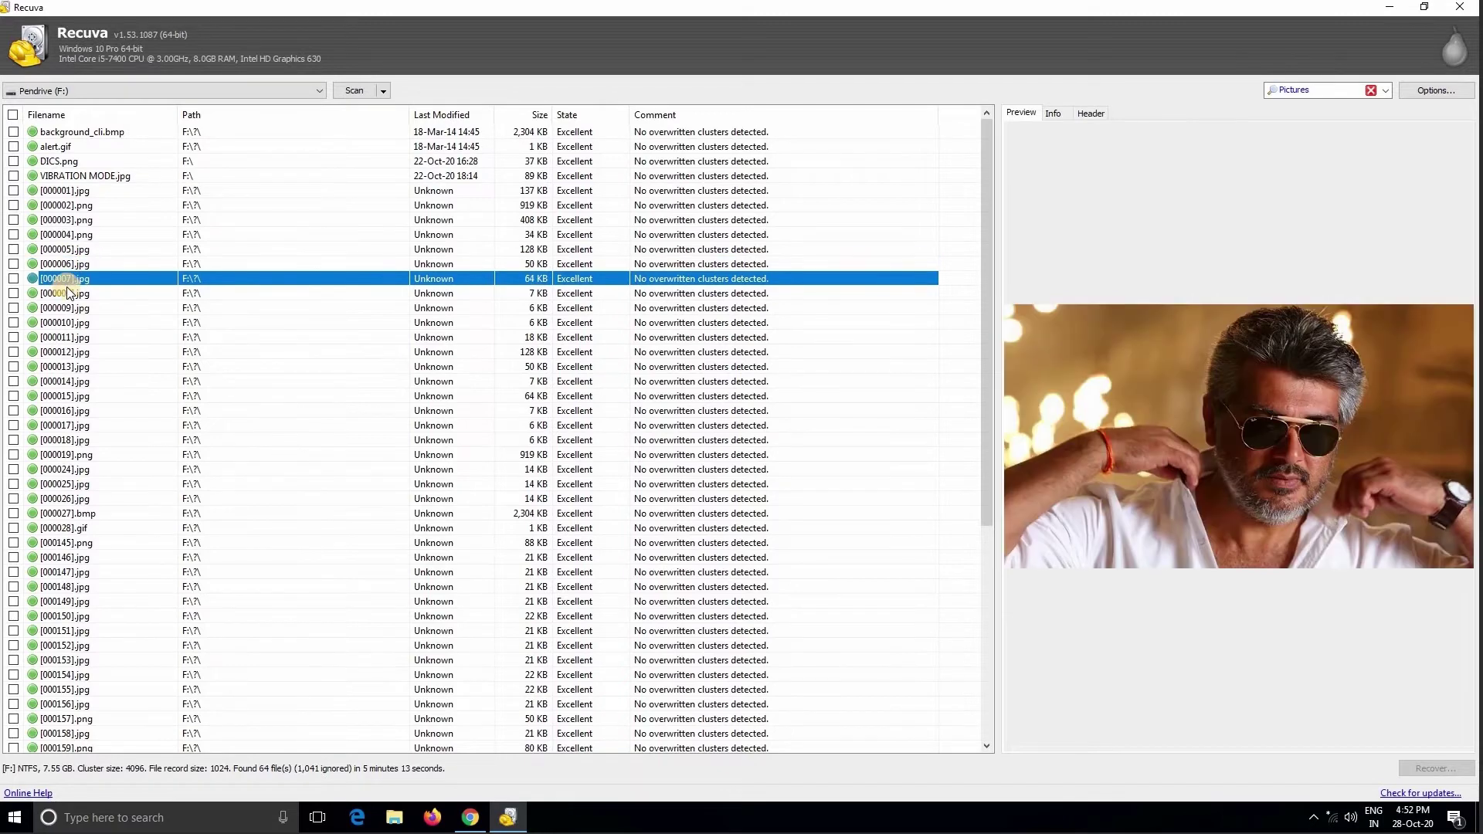
{"action": "left_click", "coordinate": [67, 293]}
{"action": "left_click", "coordinate": [77, 308]}
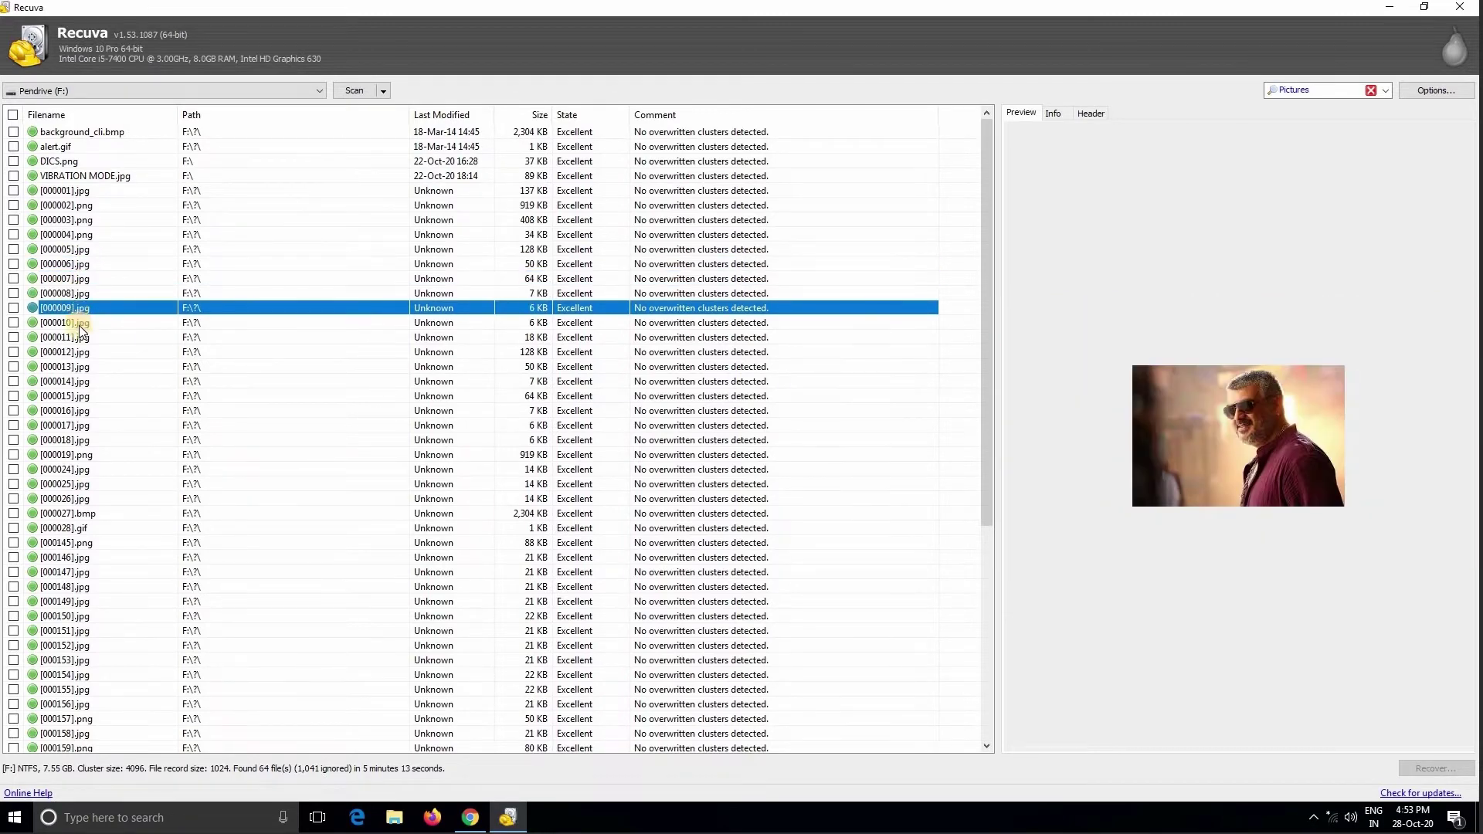
{"action": "left_click", "coordinate": [81, 323]}
{"action": "left_click", "coordinate": [74, 339]}
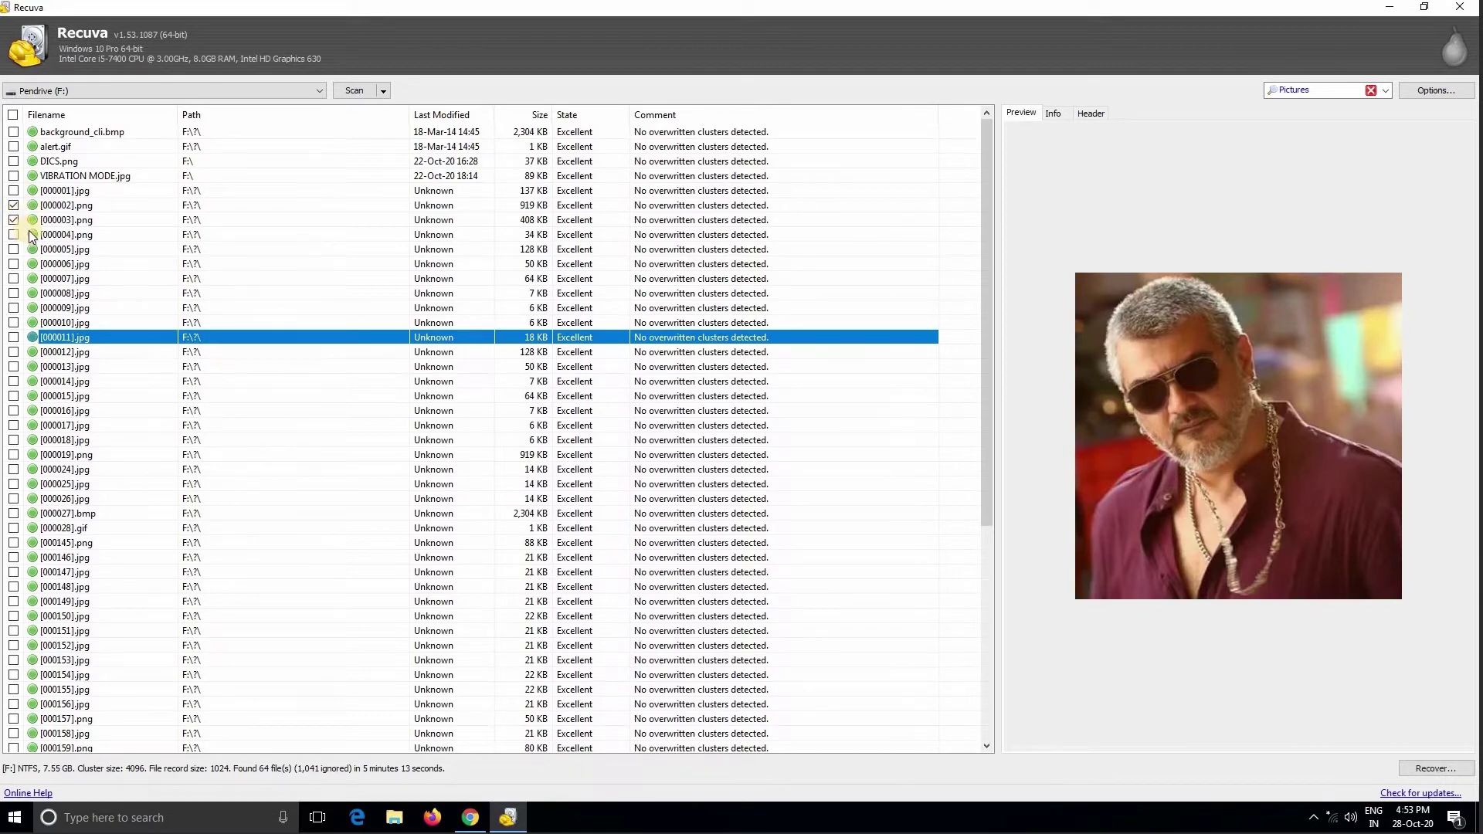
Mark the pictures [000002].png through [000016].jpg for recovery, previewing each one
{"action": "left_click", "coordinate": [81, 205]}
{"action": "left_click", "coordinate": [59, 222]}
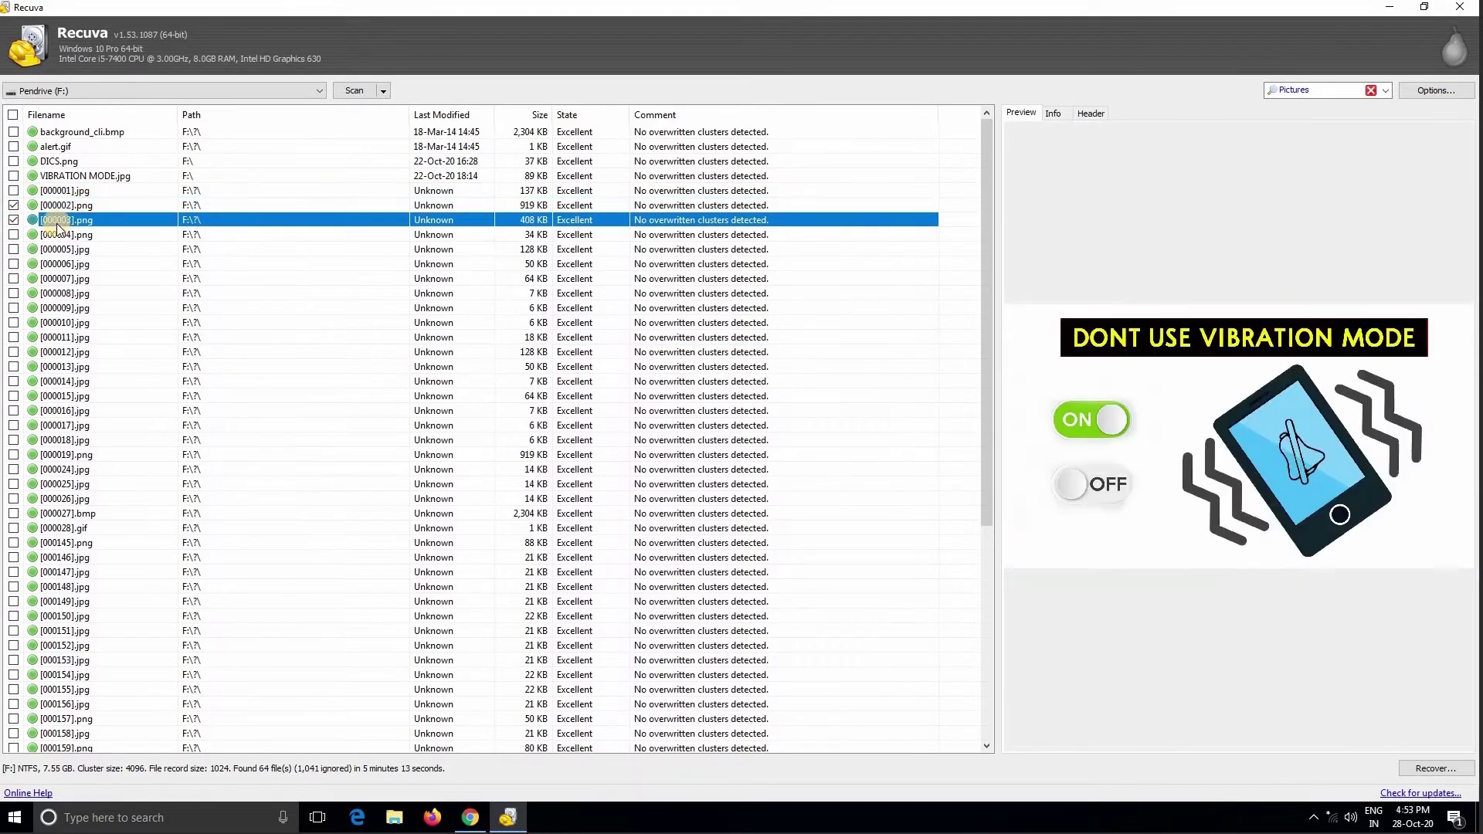
{"action": "left_click", "coordinate": [58, 236]}
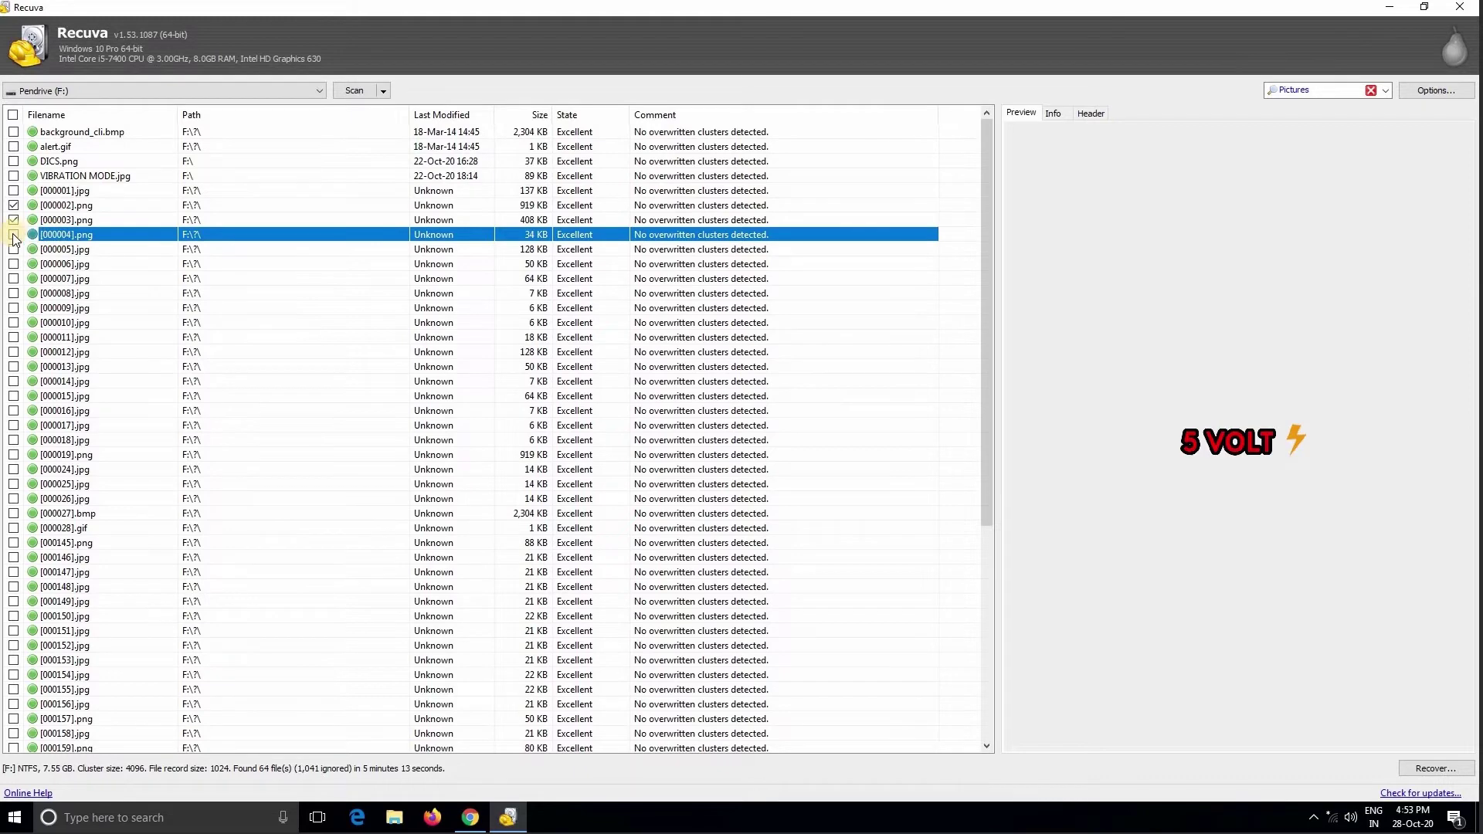
{"action": "left_click", "coordinate": [49, 251]}
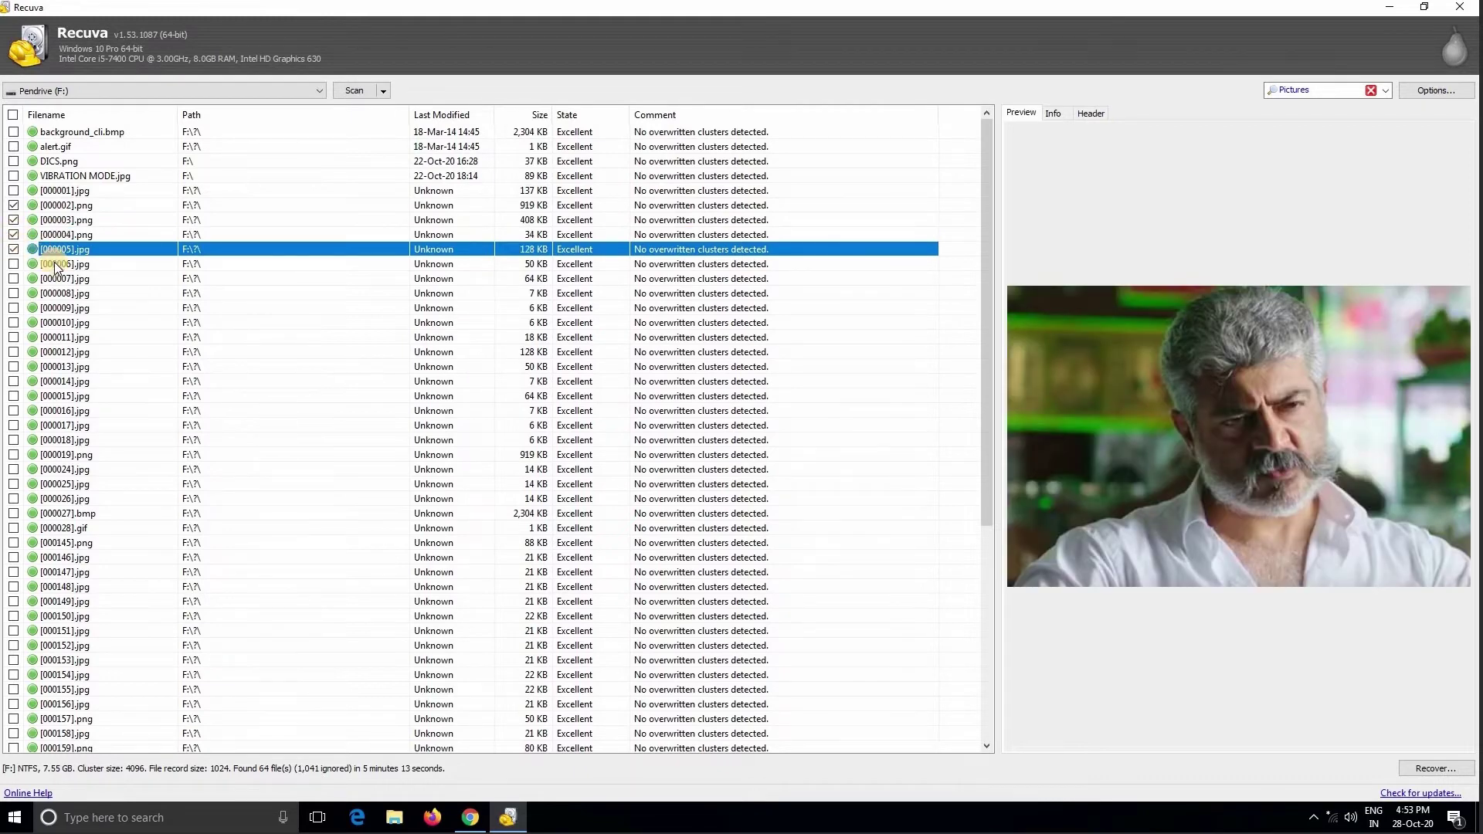
{"action": "left_click", "coordinate": [56, 265]}
{"action": "left_click", "coordinate": [52, 283]}
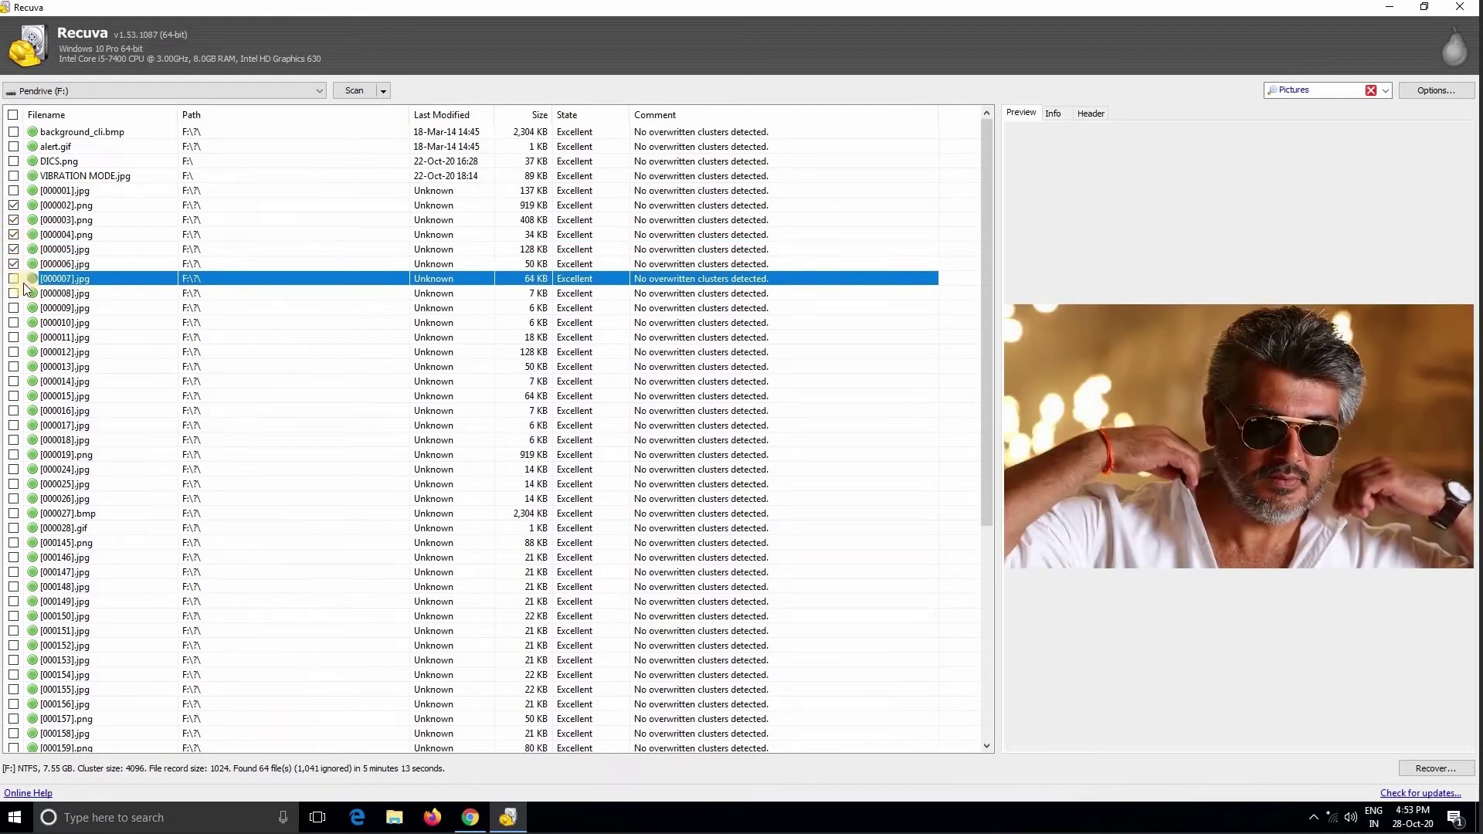
{"action": "left_click", "coordinate": [68, 298]}
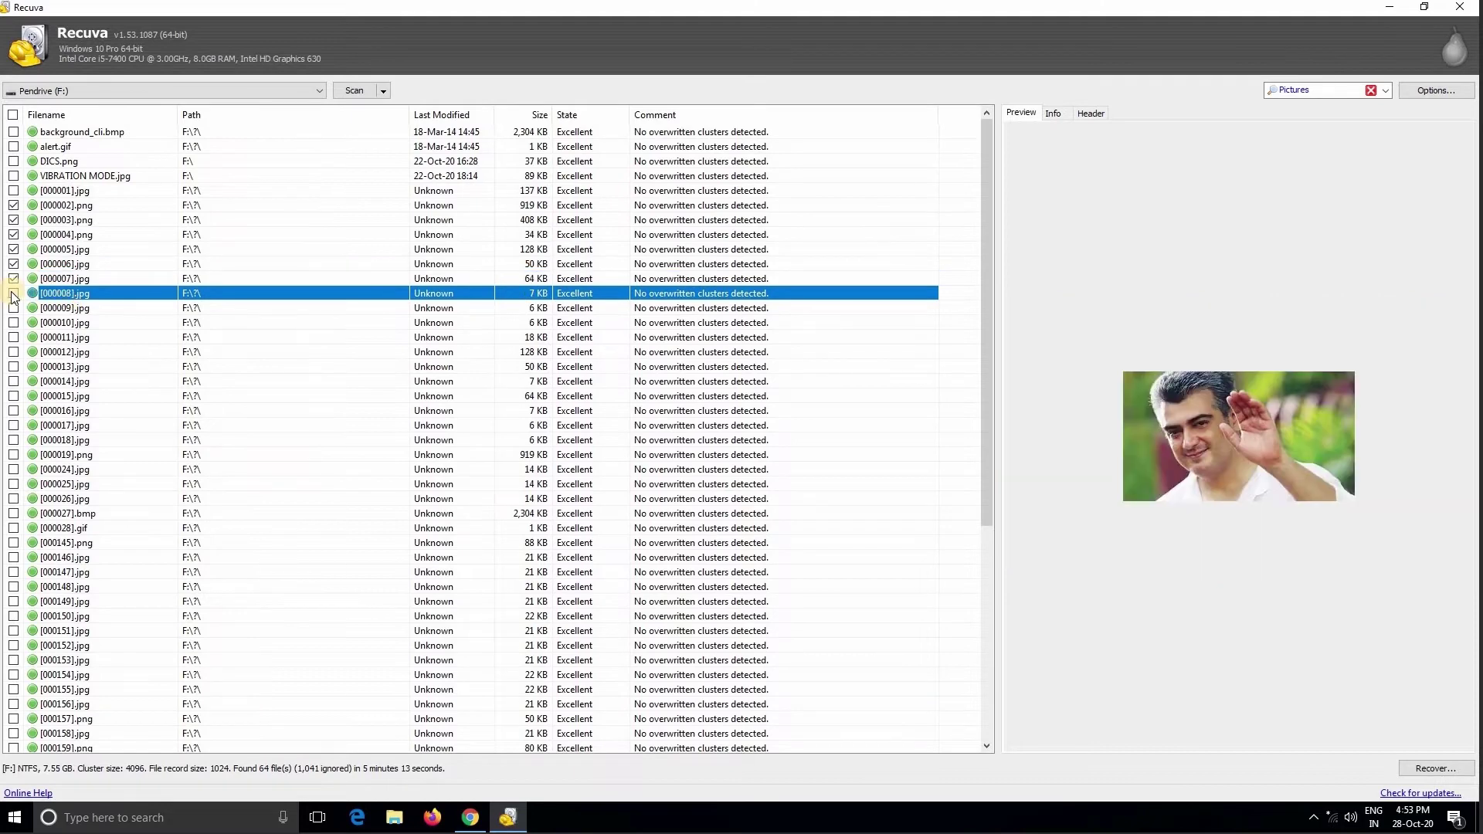
{"action": "left_click", "coordinate": [13, 294]}
{"action": "left_click", "coordinate": [52, 309]}
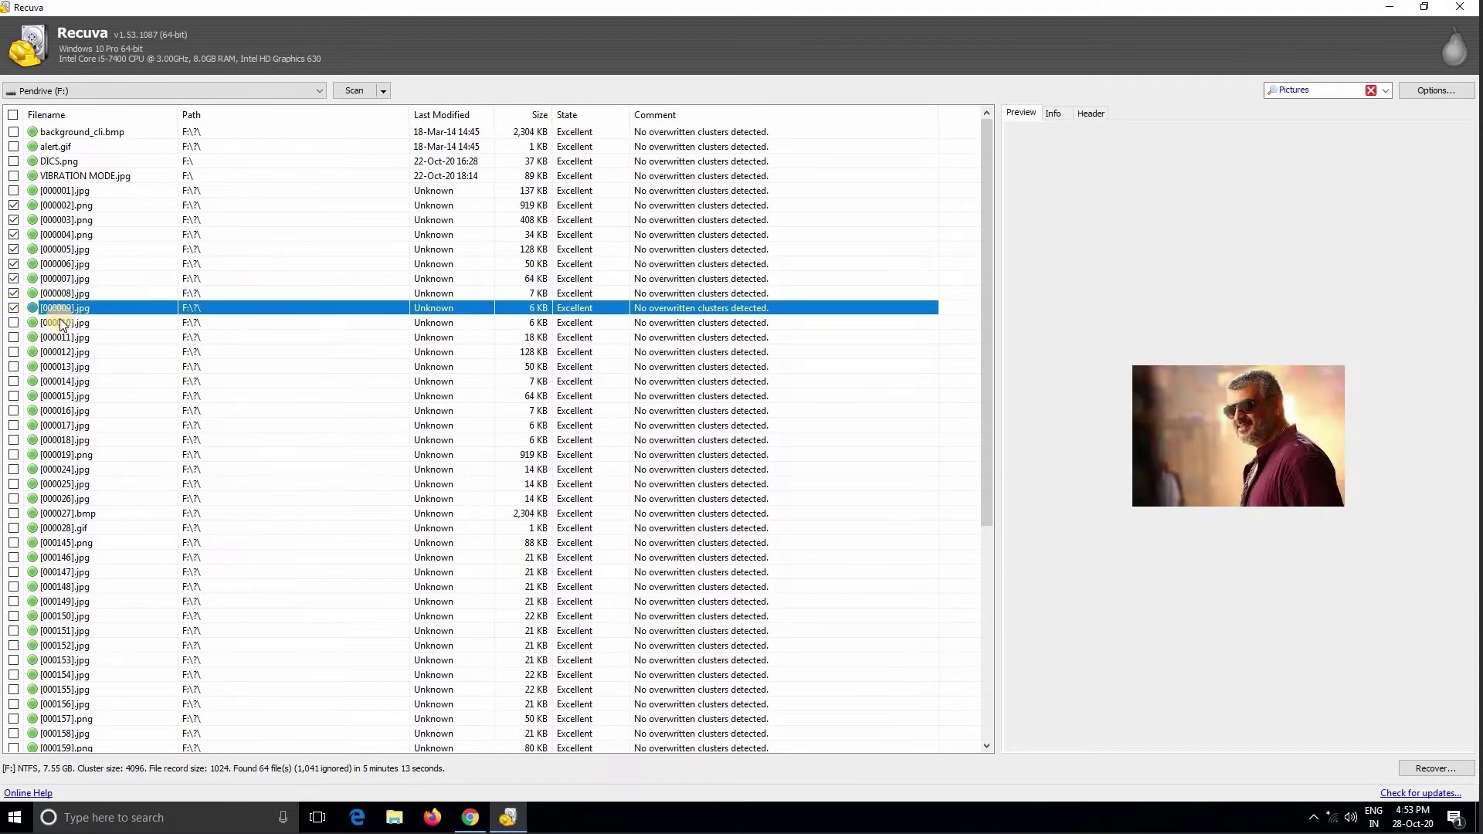
{"action": "left_click", "coordinate": [62, 325]}
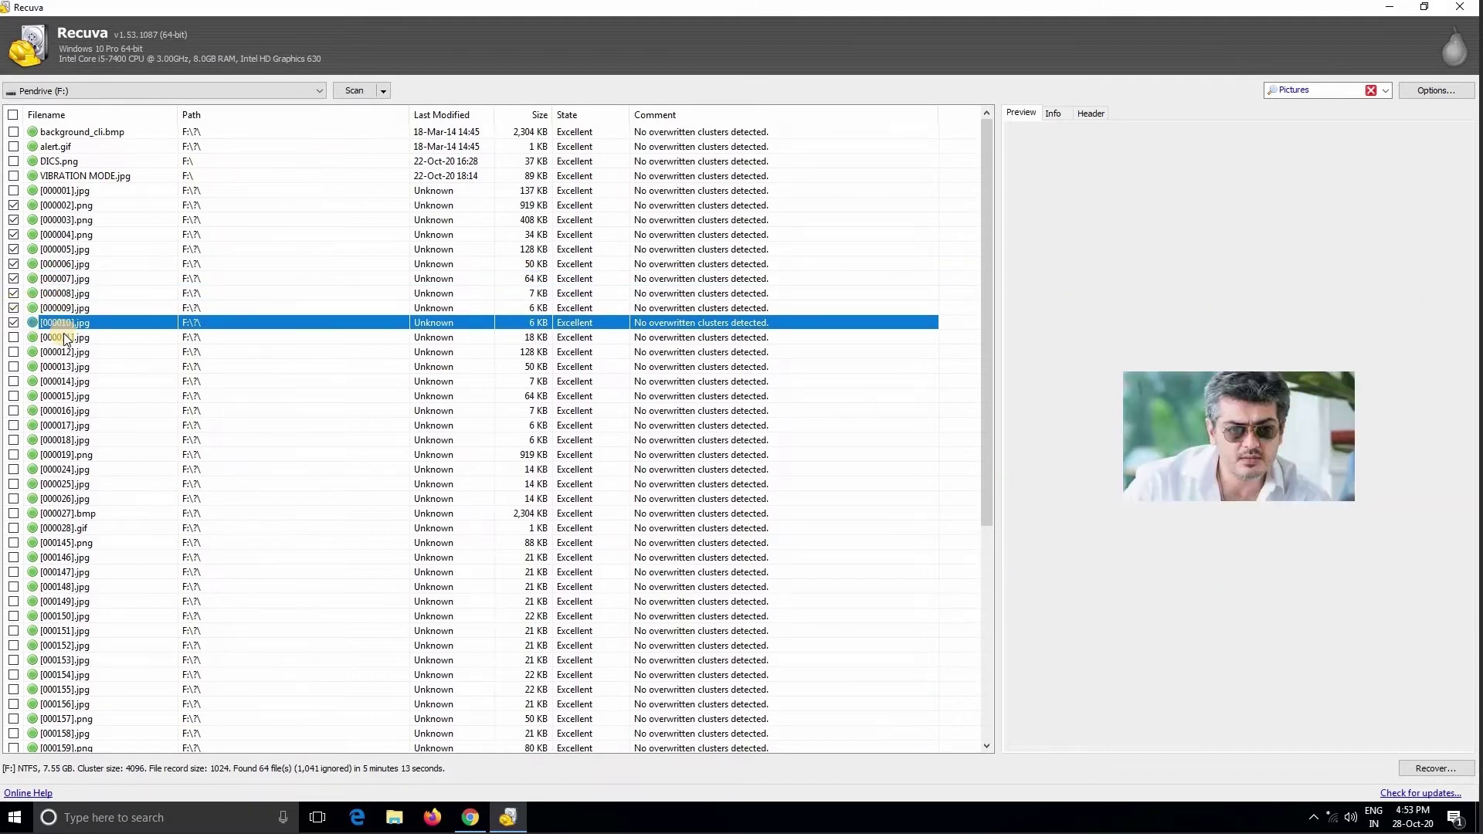
{"action": "left_click", "coordinate": [65, 340]}
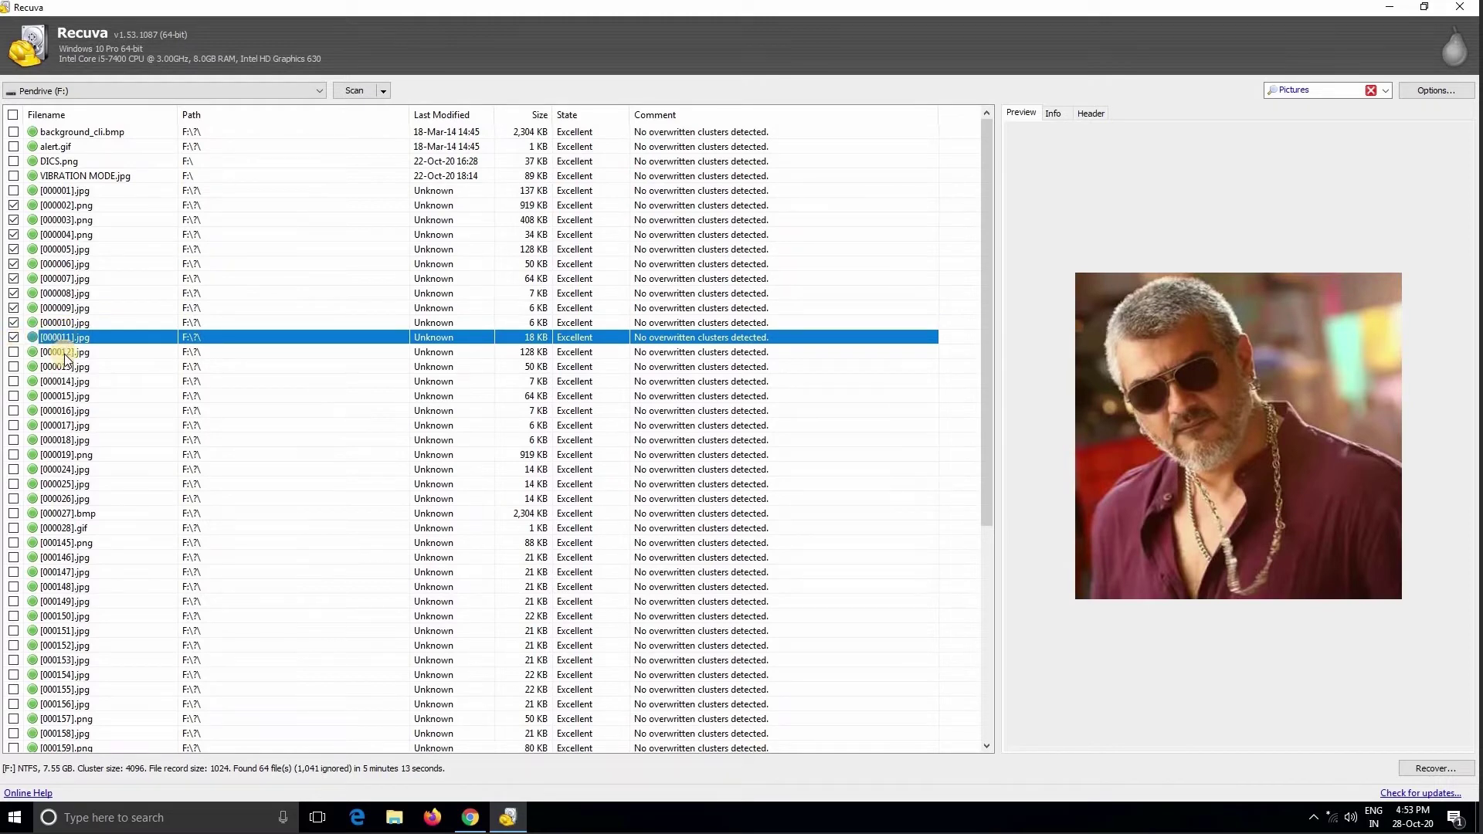
{"action": "left_click", "coordinate": [52, 349]}
{"action": "left_click", "coordinate": [34, 368]}
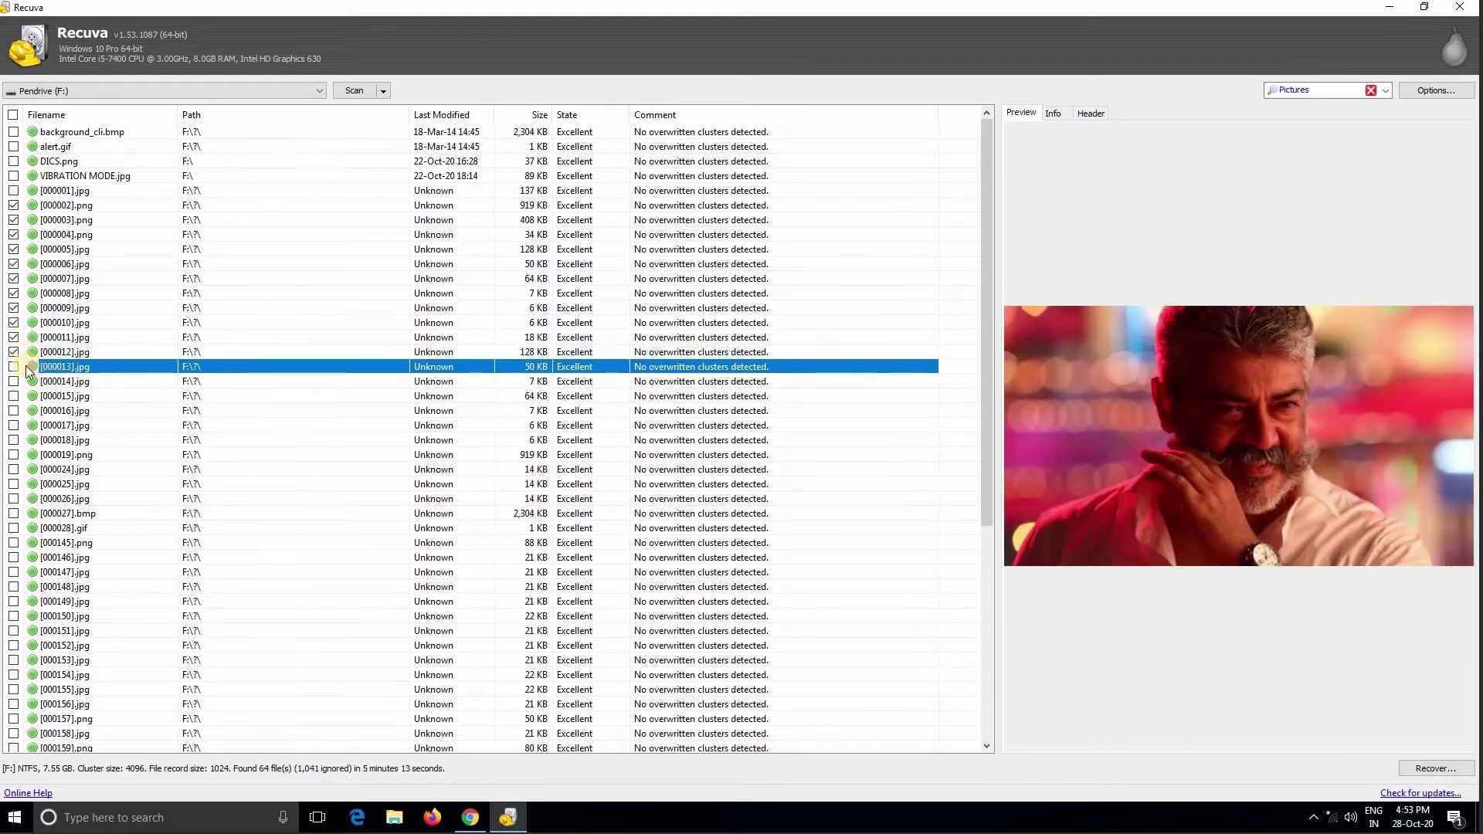
{"action": "left_click", "coordinate": [61, 383]}
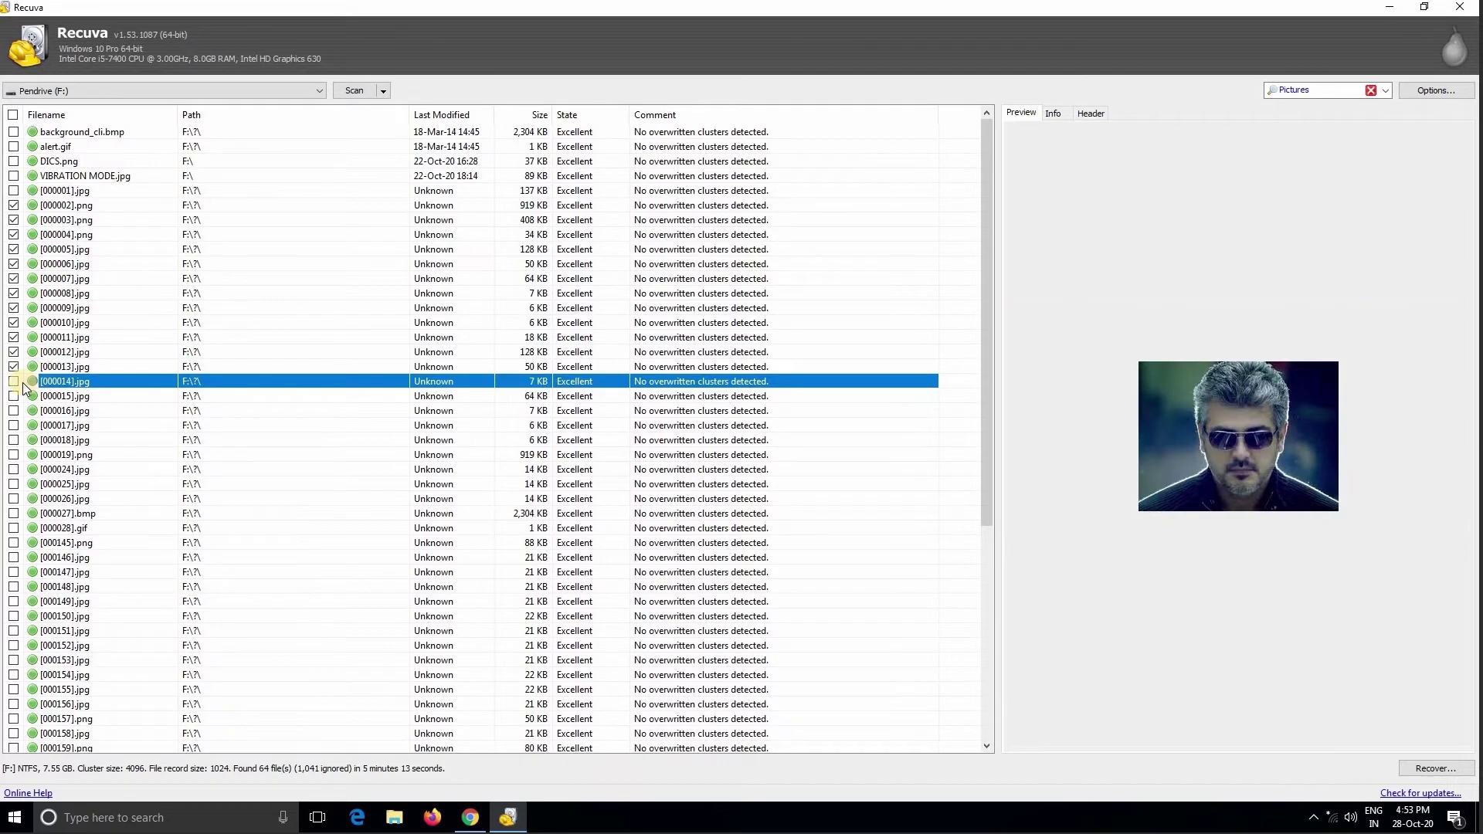
{"action": "left_click", "coordinate": [14, 382]}
{"action": "left_click", "coordinate": [46, 397]}
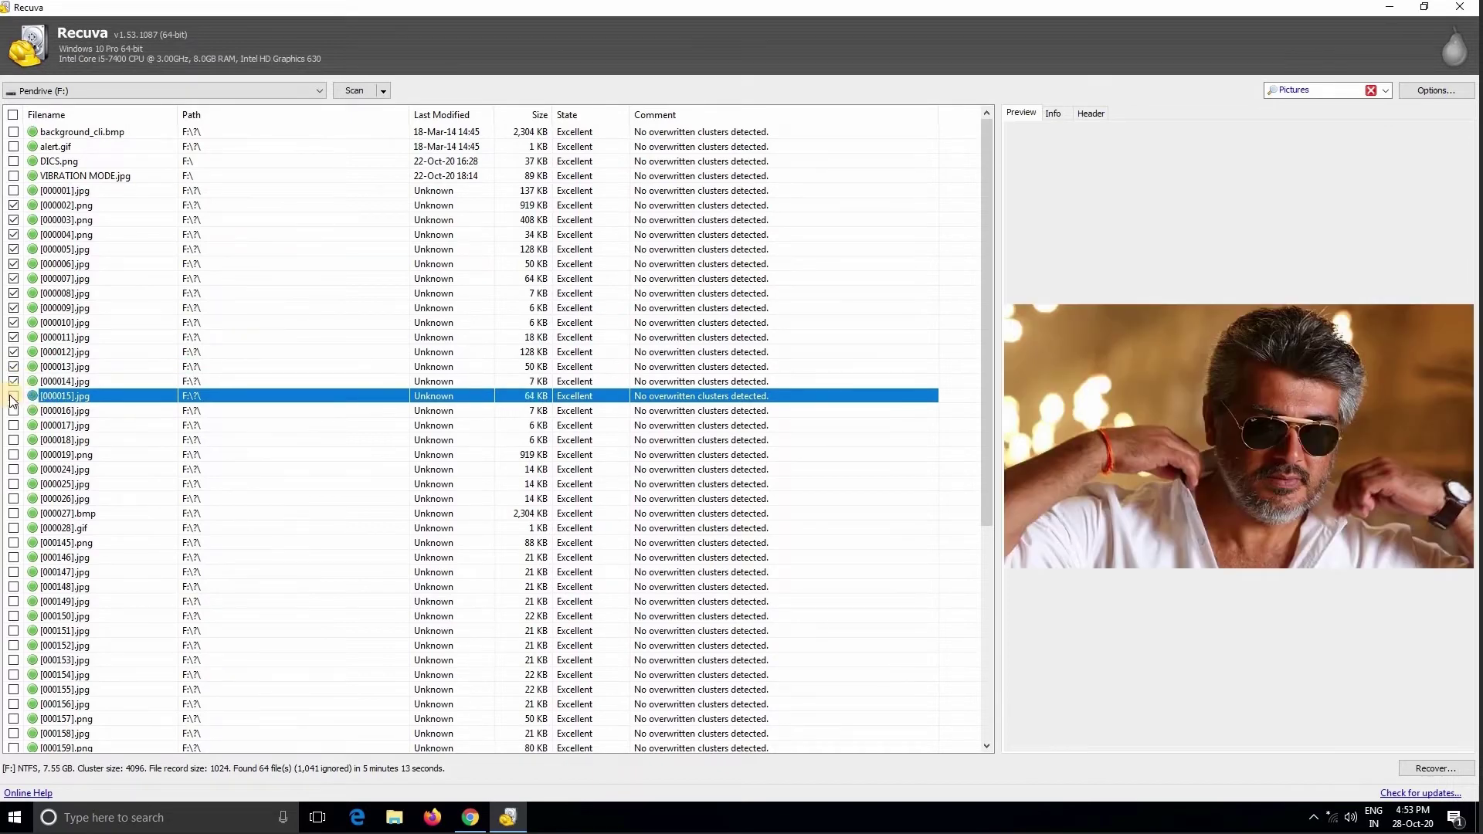
{"action": "left_click", "coordinate": [54, 411]}
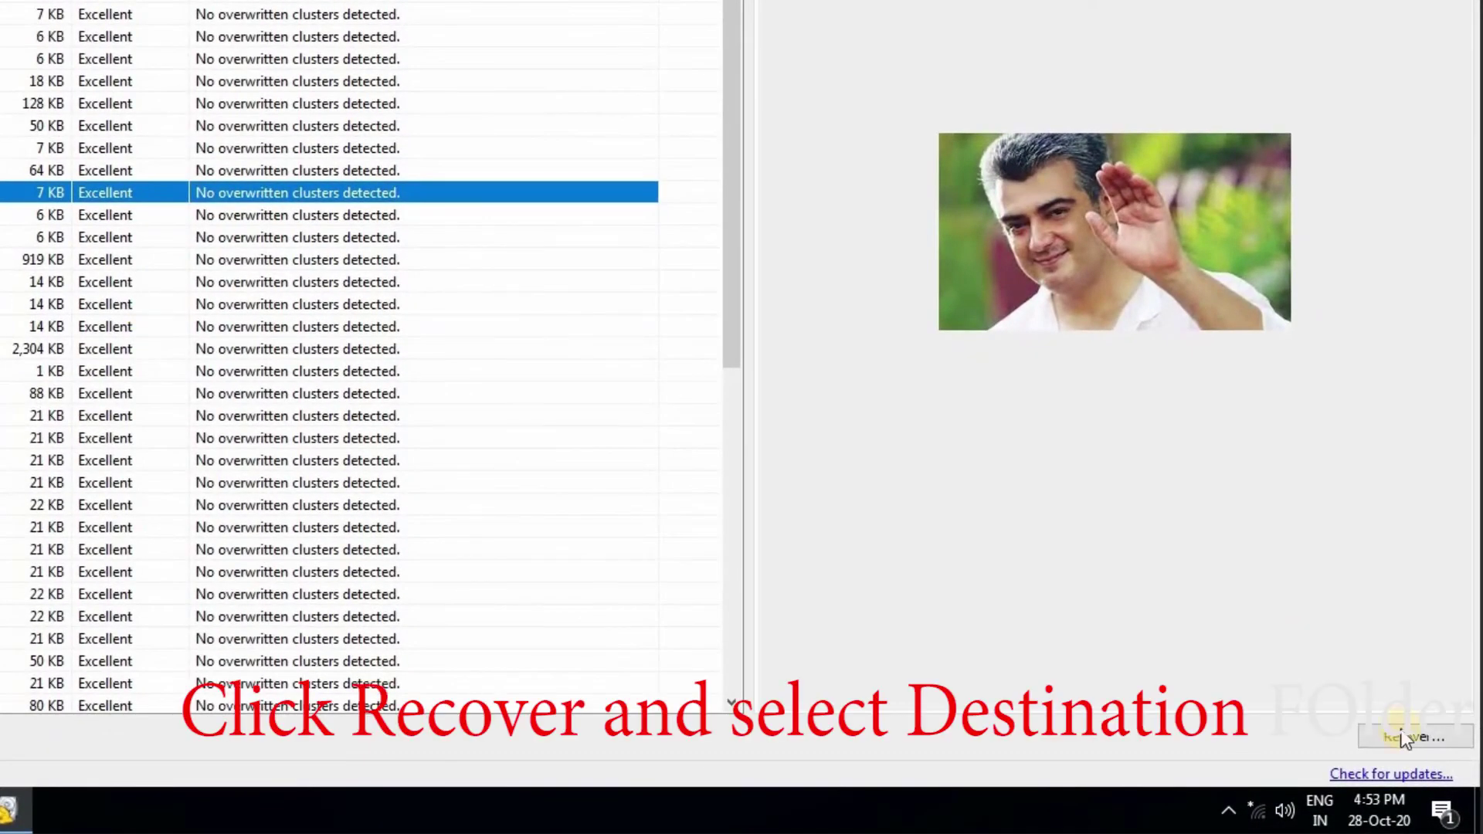
Recover the marked pictures into a new Desktop folder named "Recovered files" and close the completion report
{"action": "left_click", "coordinate": [1402, 738]}
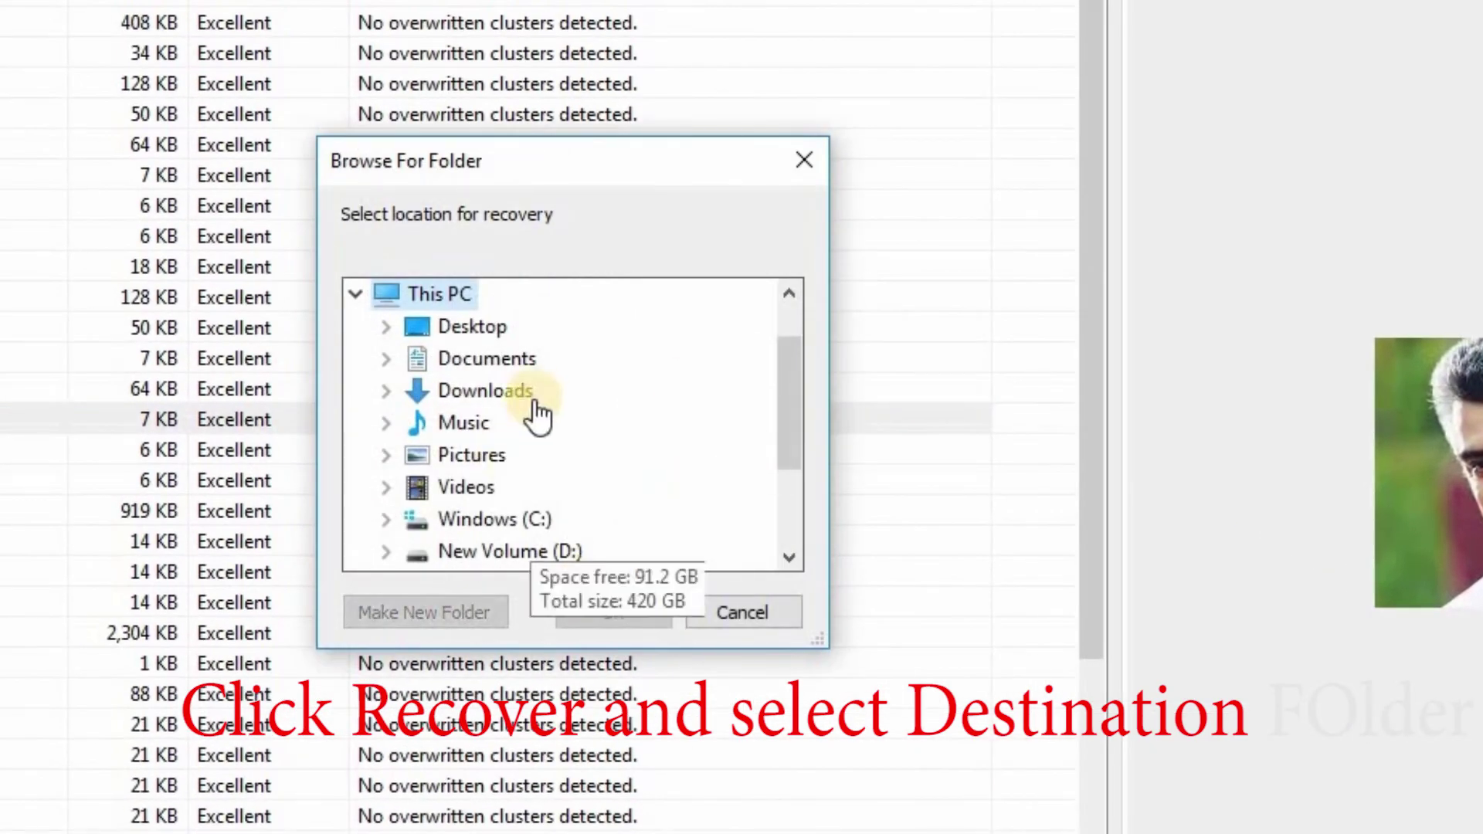
{"action": "left_click", "coordinate": [451, 327]}
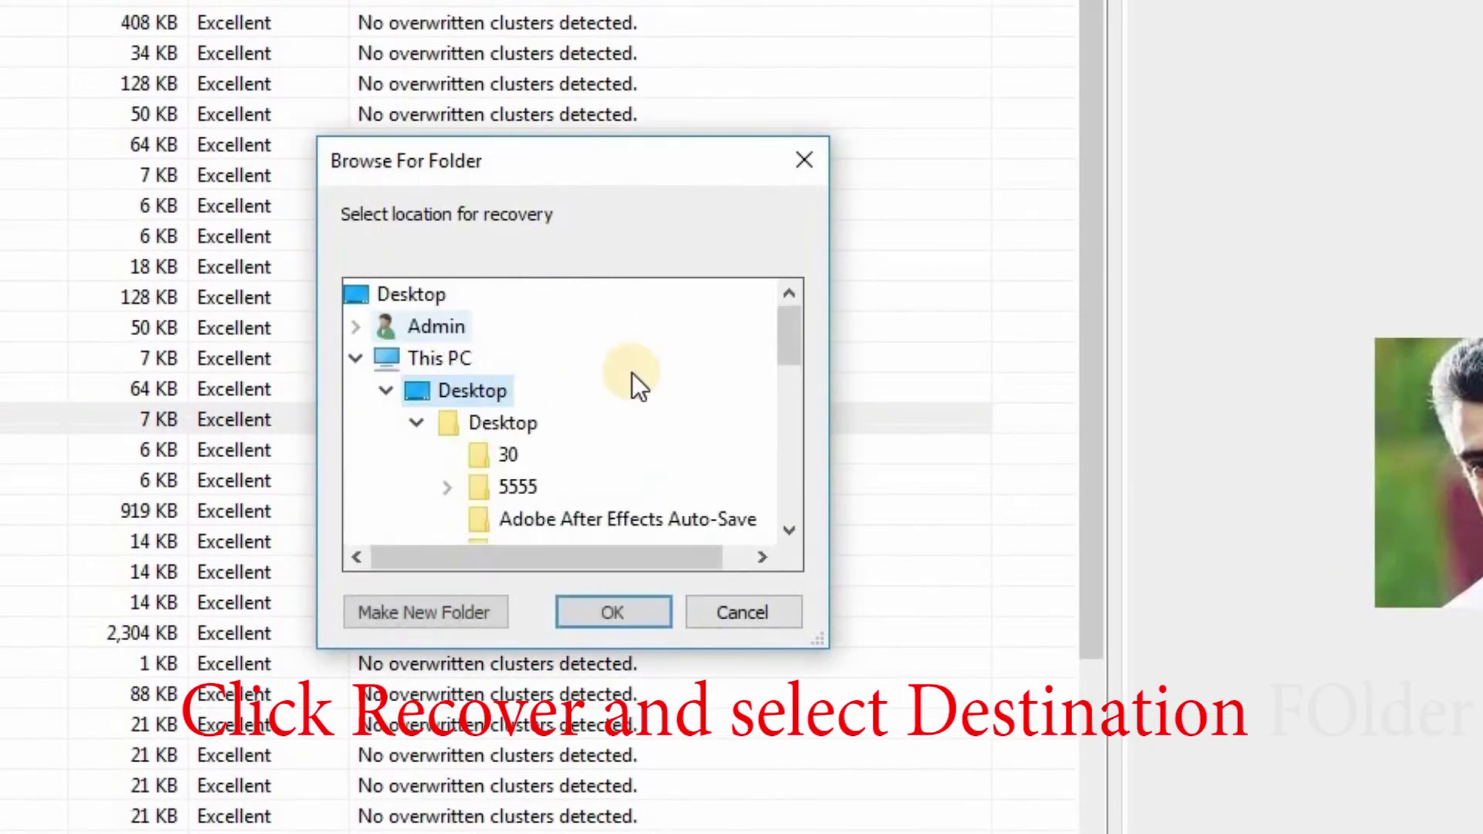
{"action": "left_click", "coordinate": [454, 608]}
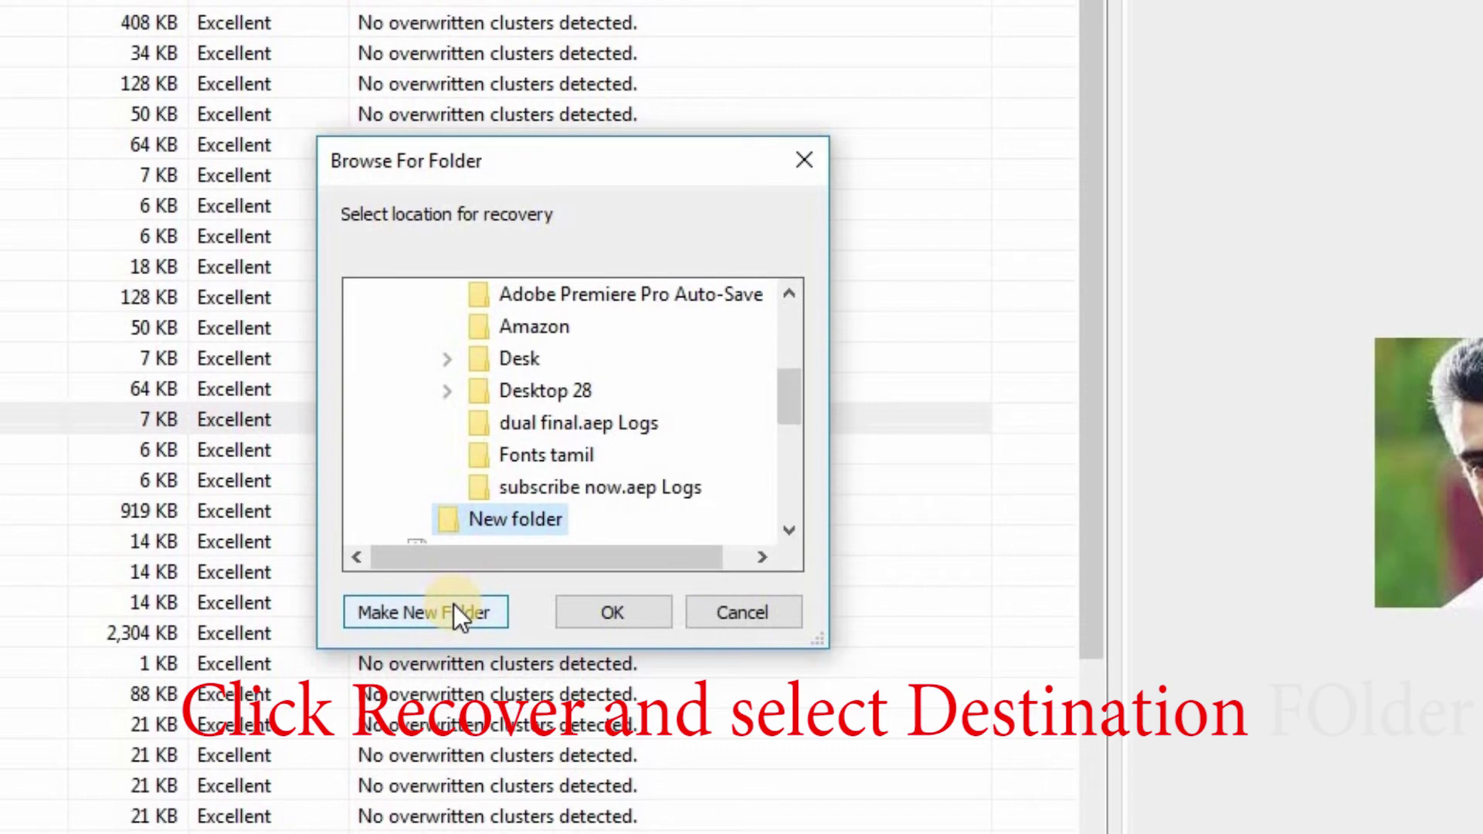
{"action": "left_click", "coordinate": [472, 531]}
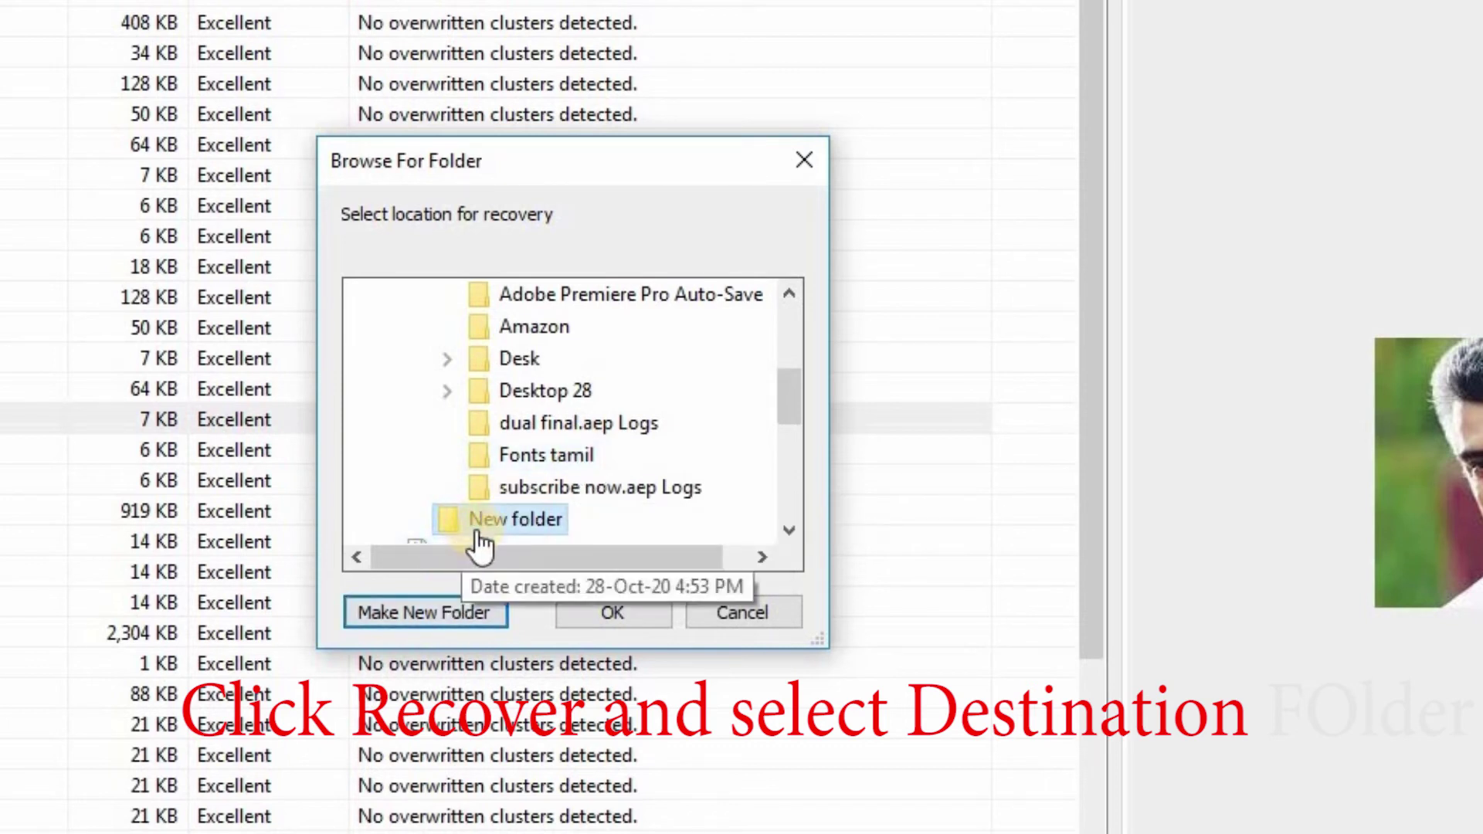
{"action": "left_click", "coordinate": [477, 533]}
{"action": "type", "text": "R"}
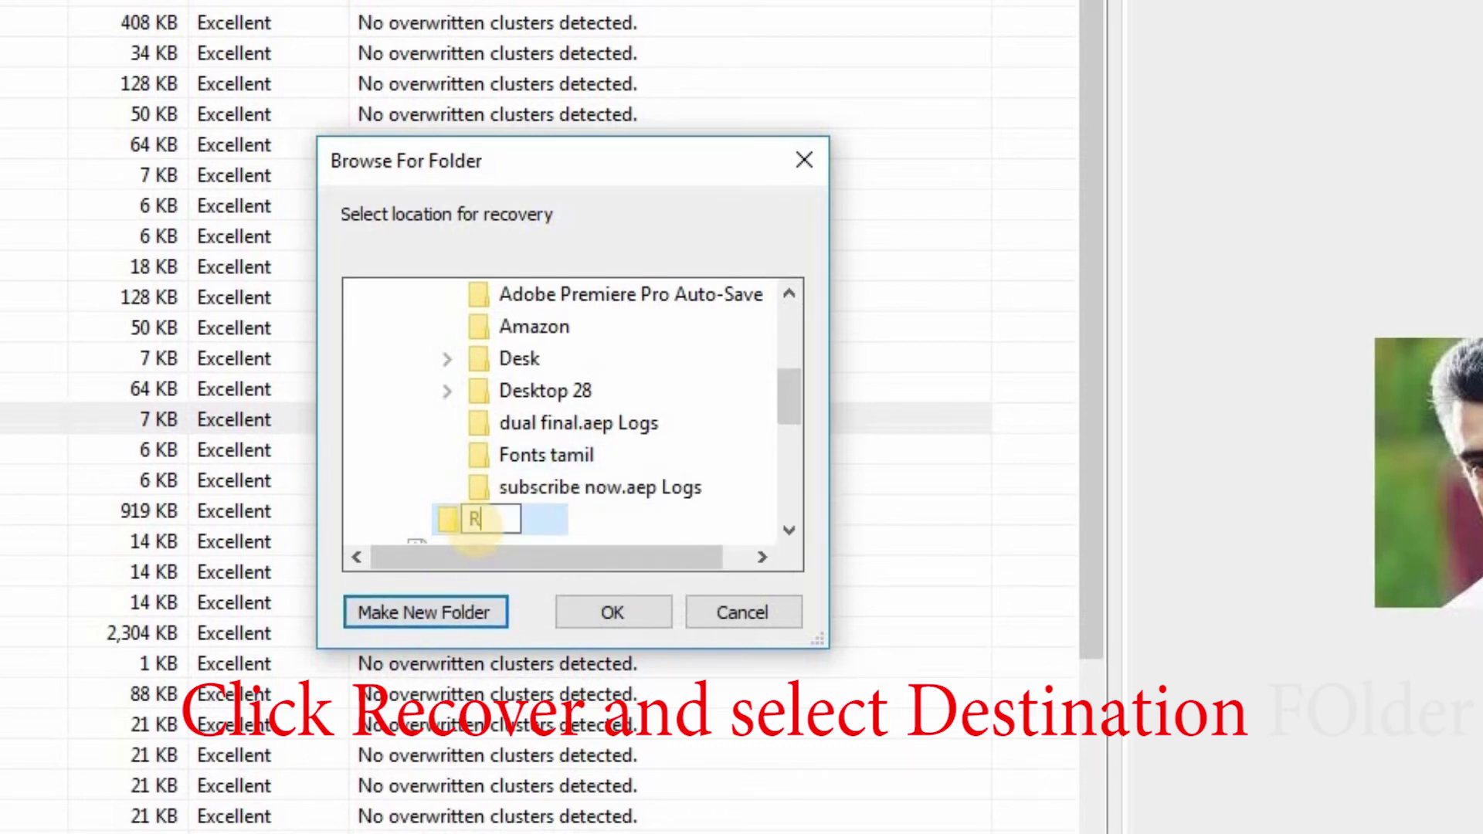
{"action": "type", "text": "ecovered files"}
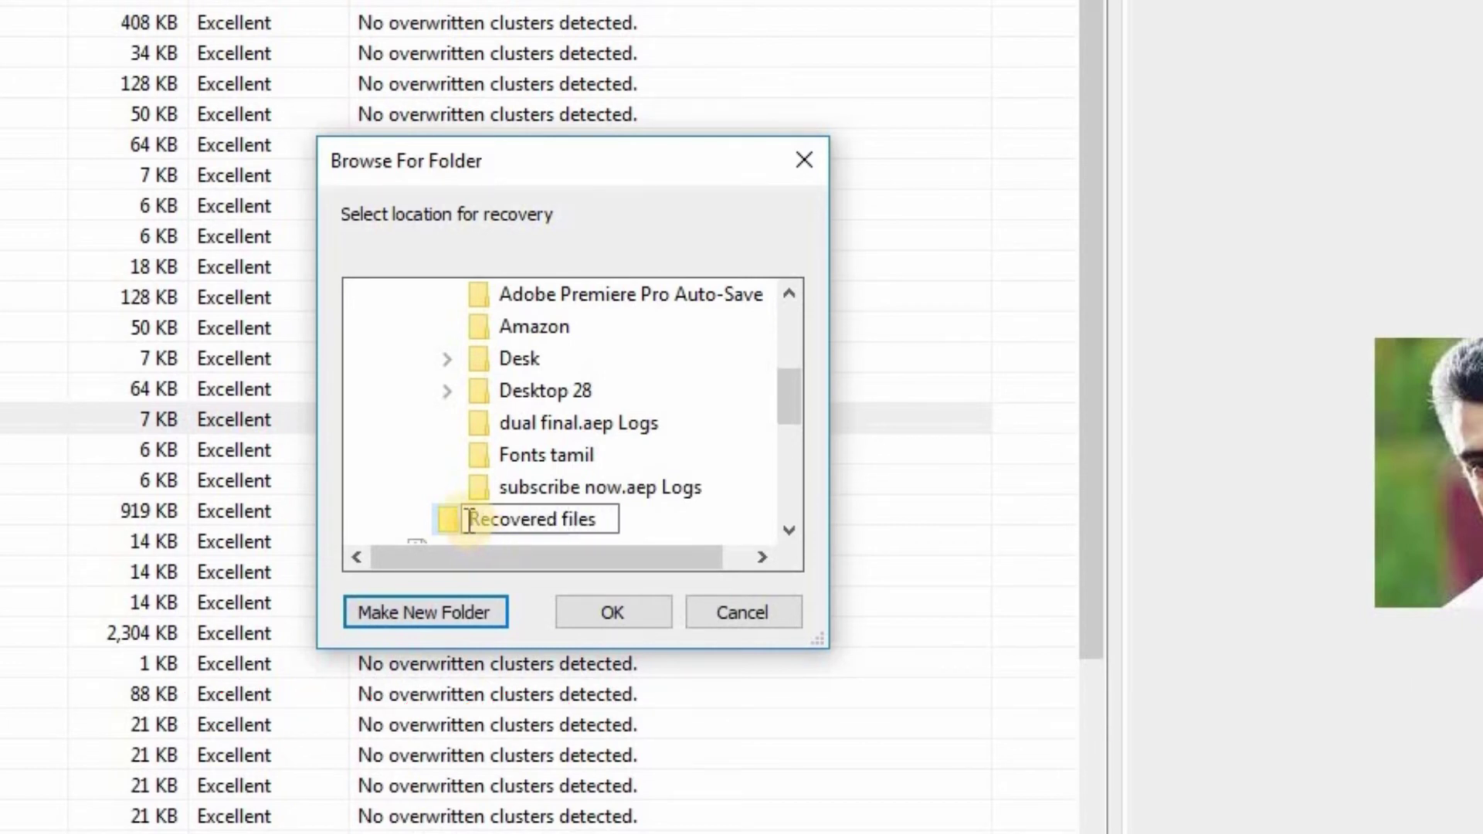
{"action": "left_click", "coordinate": [426, 520]}
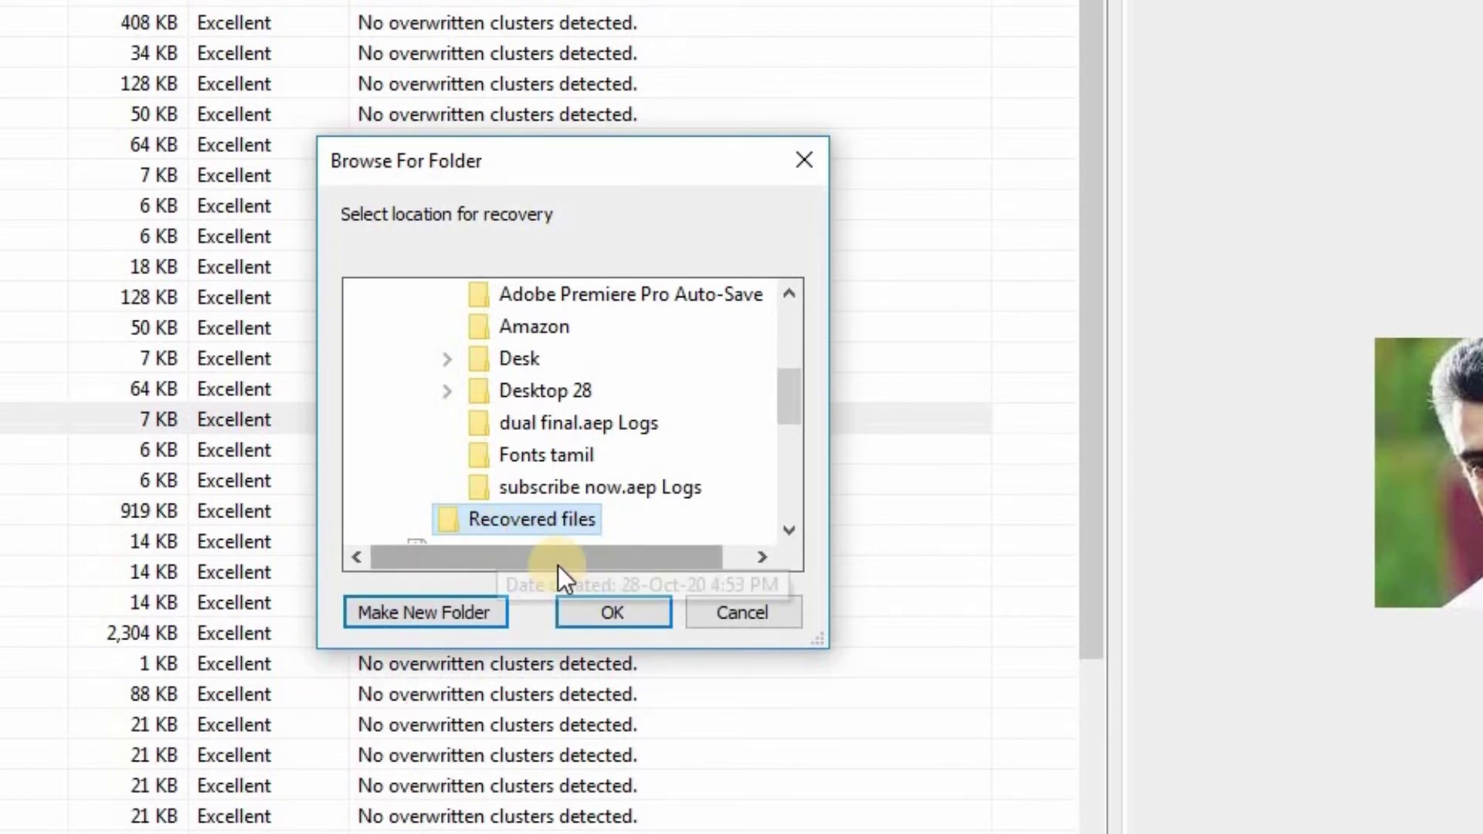
{"action": "left_click", "coordinate": [613, 620]}
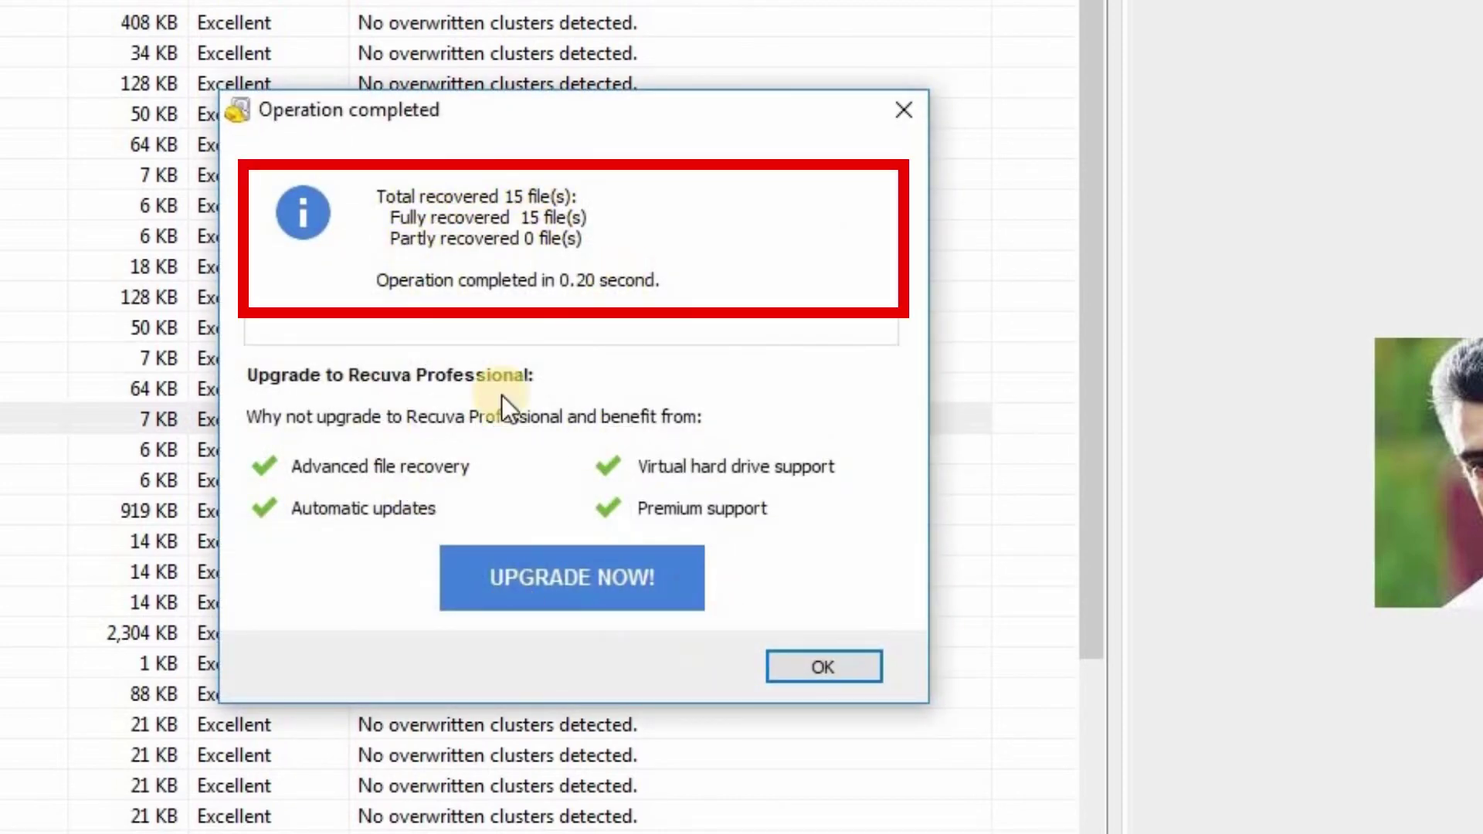
{"action": "left_click", "coordinate": [820, 668]}
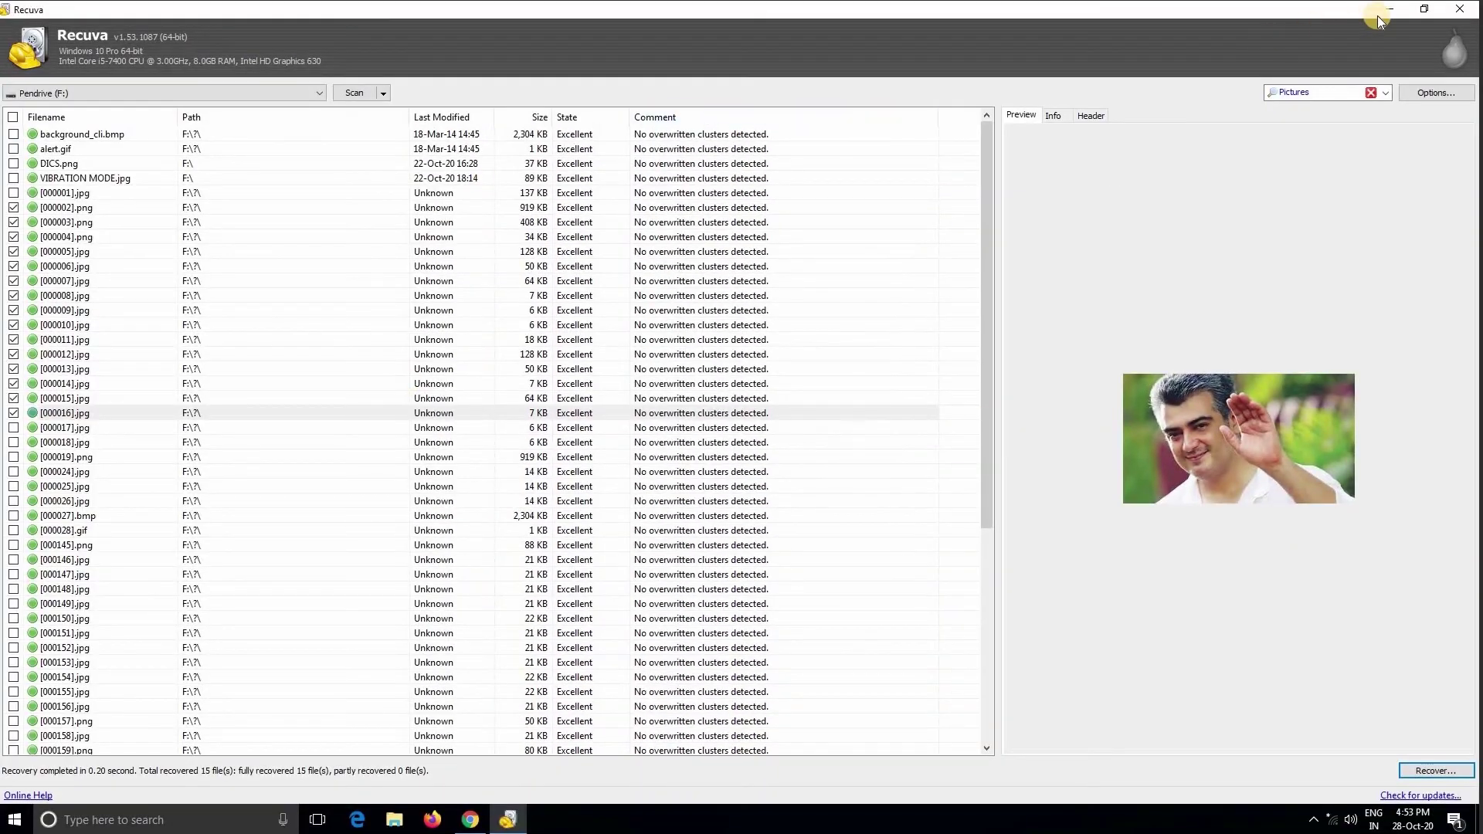
Minimize Recuva, open the Recovered files folder on the desktop to check the restored pictures full screen, and close it
{"action": "left_click", "coordinate": [1378, 16]}
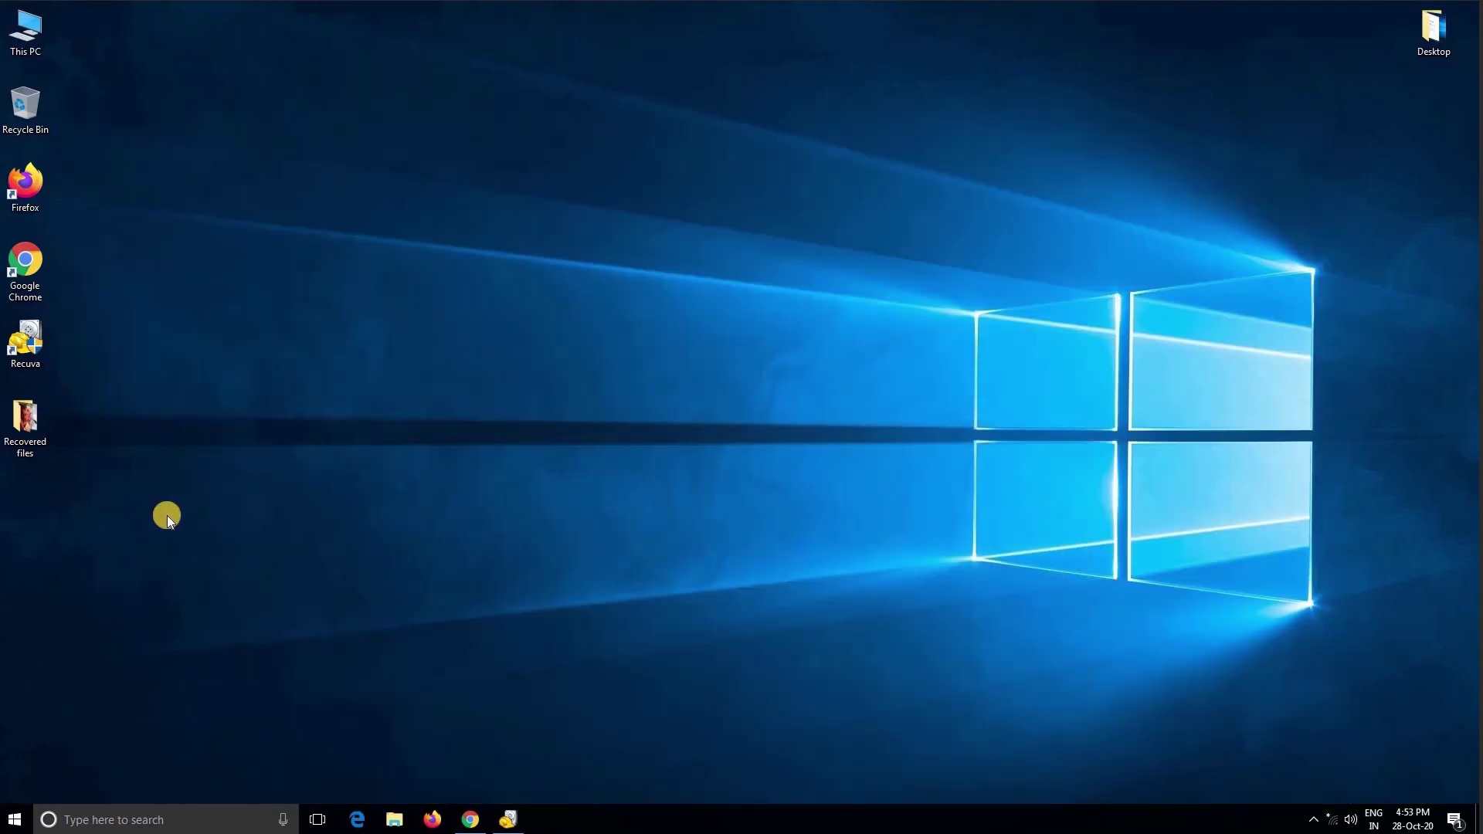
{"action": "double_click", "coordinate": [38, 453]}
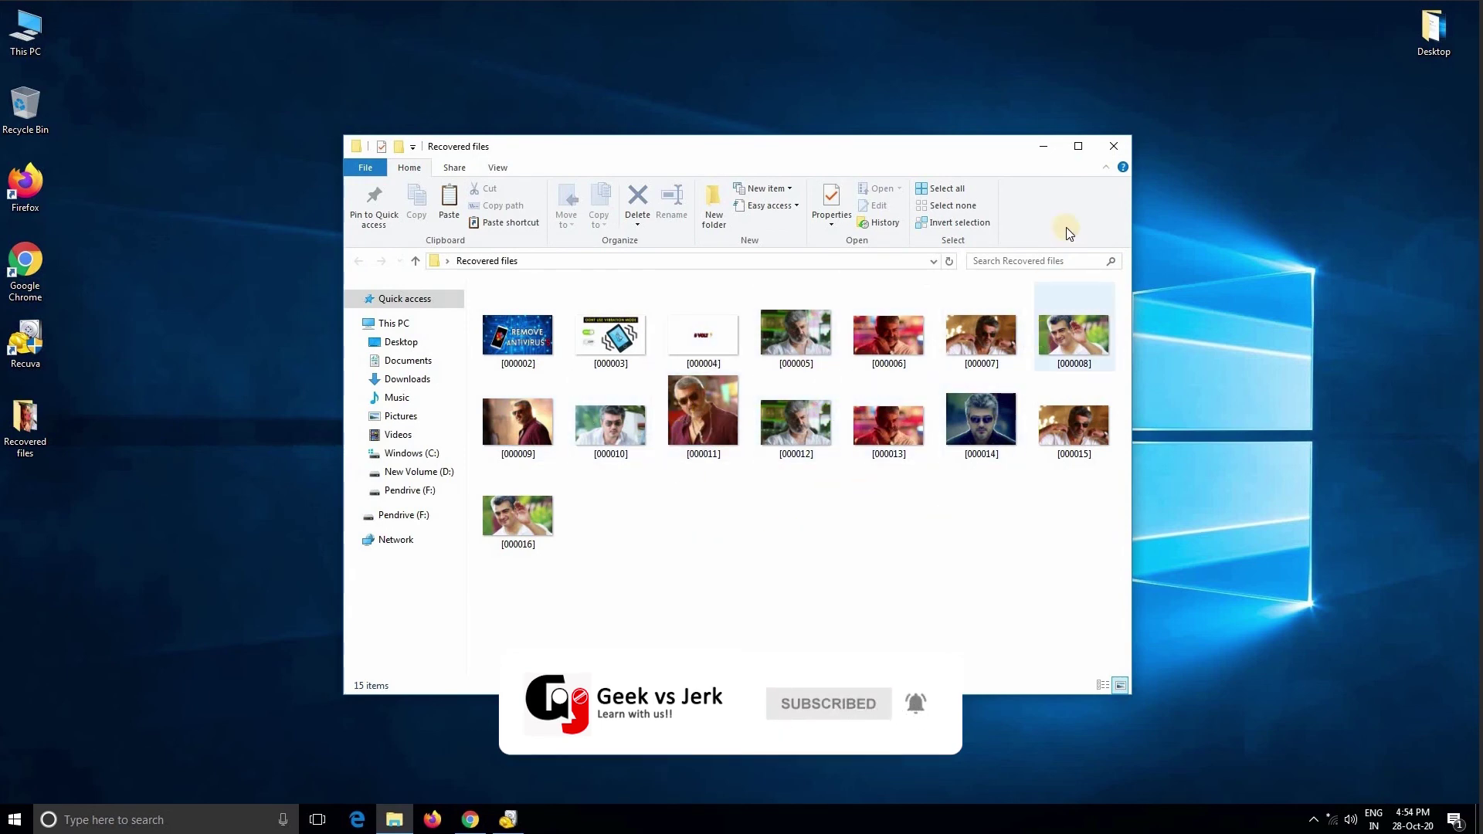
{"action": "left_click", "coordinate": [1086, 150]}
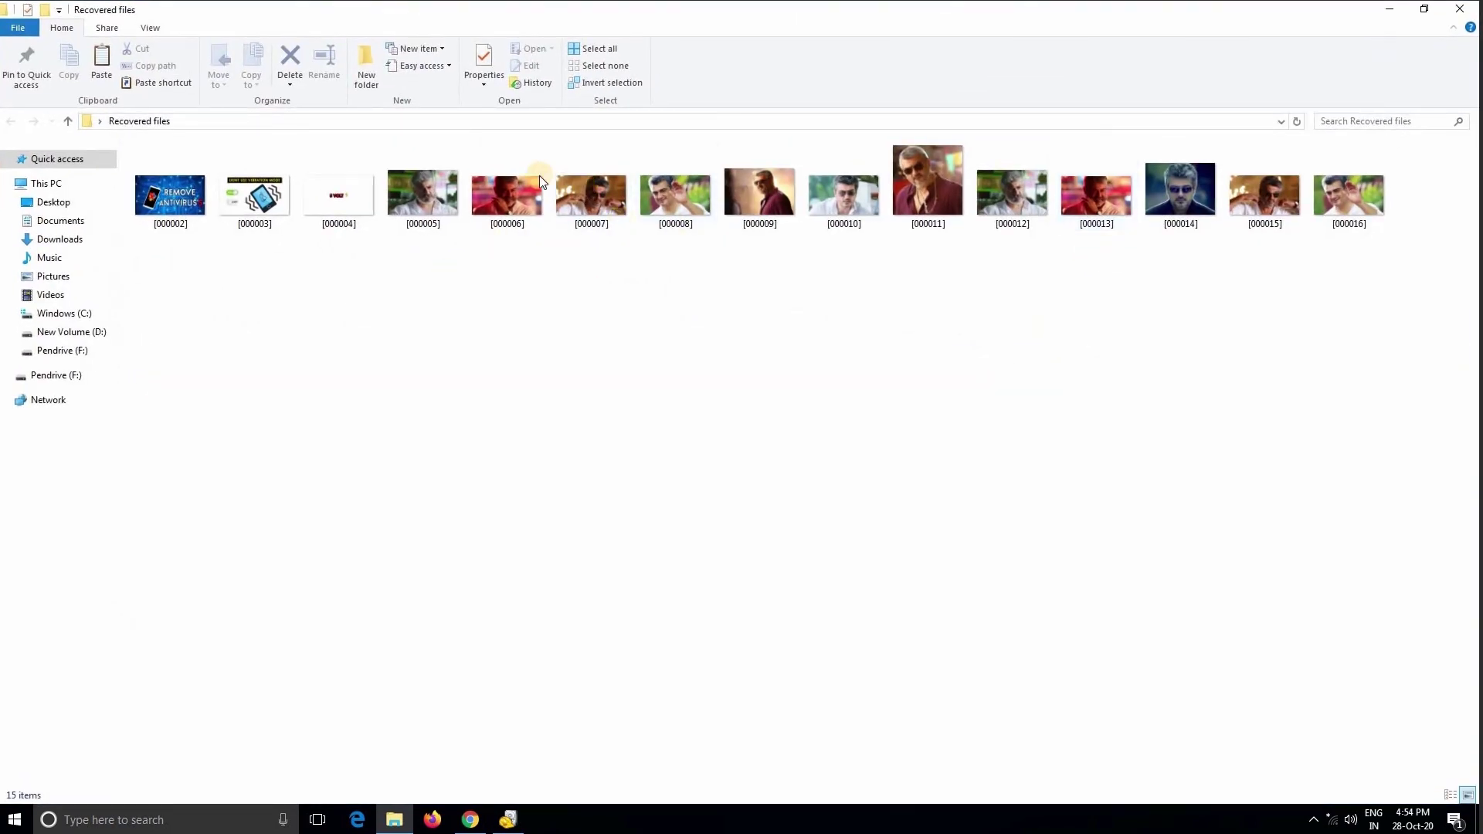
{"action": "left_click", "coordinate": [1467, 8]}
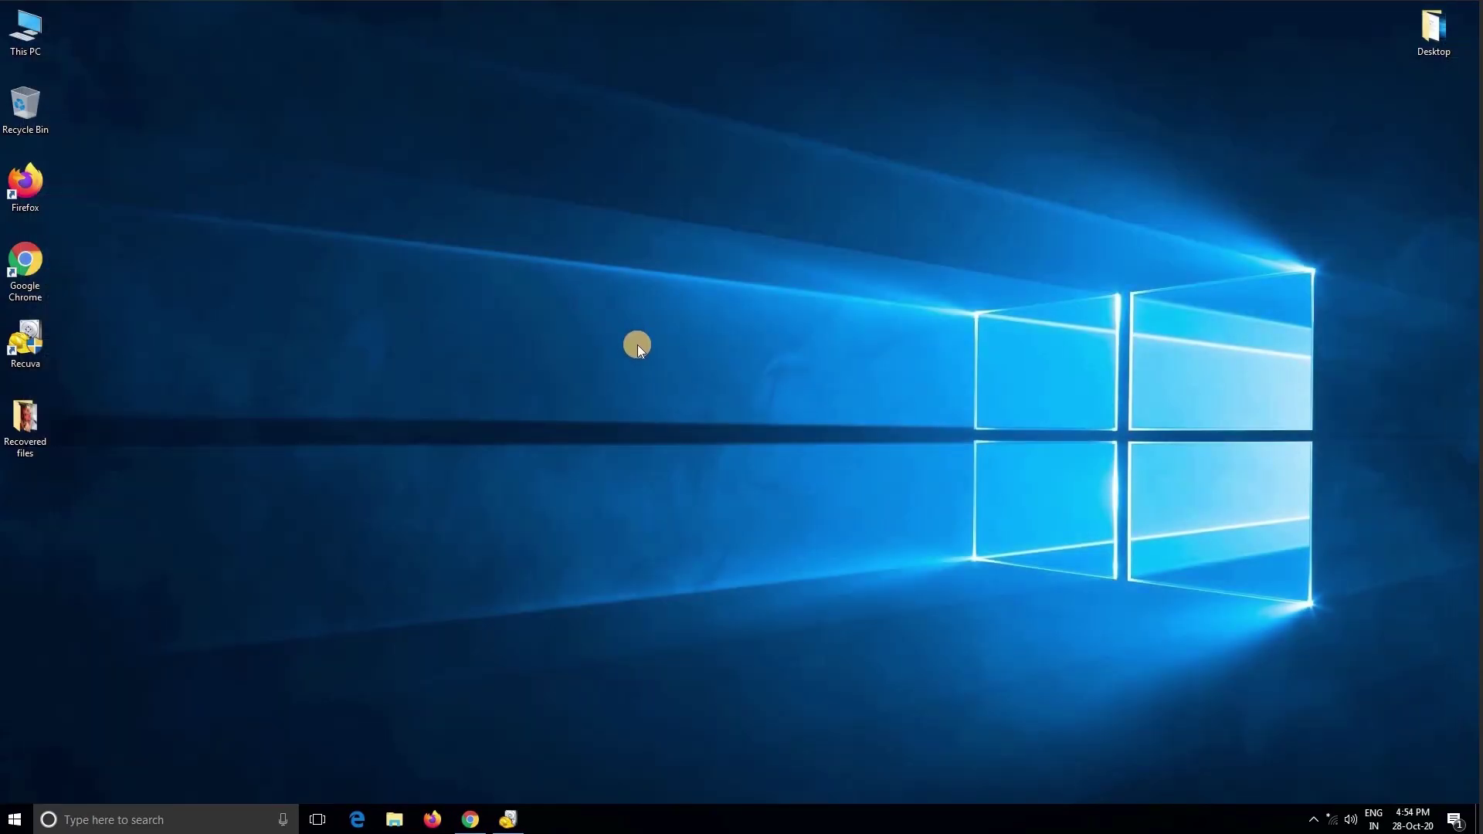